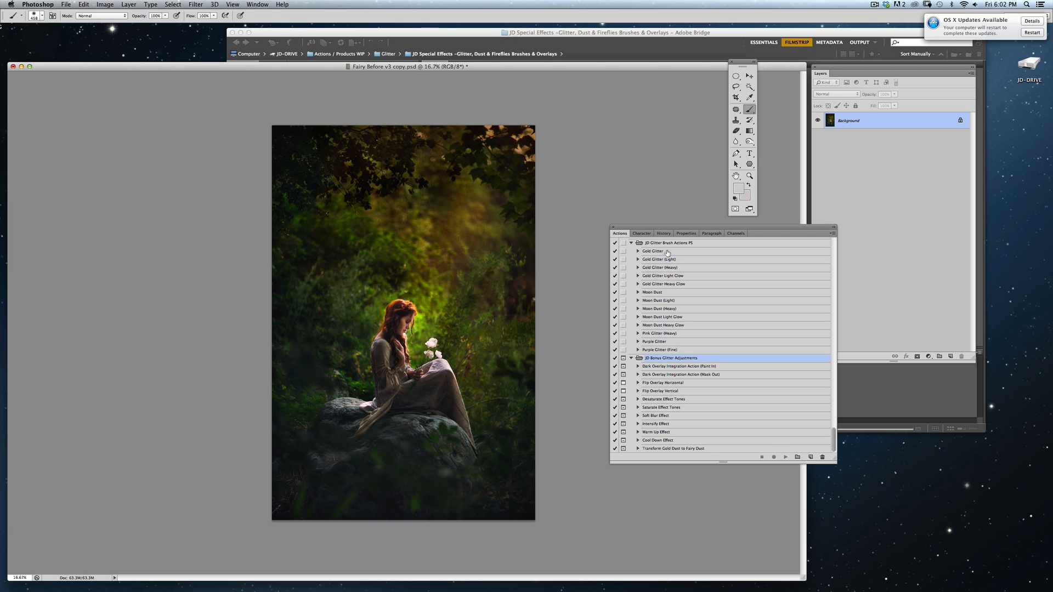
- Run the Gold Glitter action and prepare a white brush of about 87 px for painting on its mask
{"action": "left_click", "coordinate": [668, 252]}
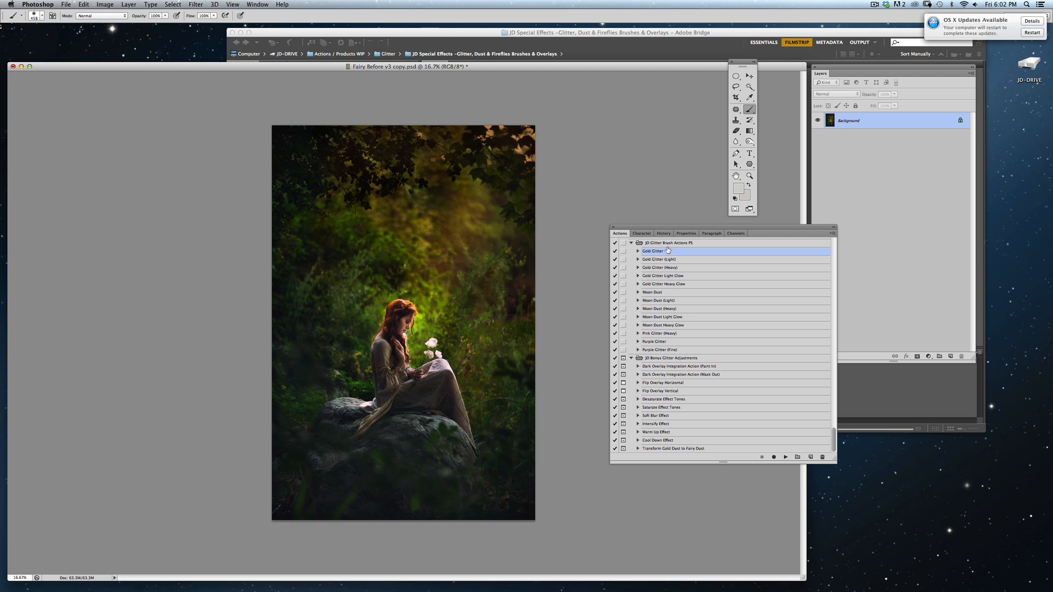
{"action": "left_click", "coordinate": [786, 457]}
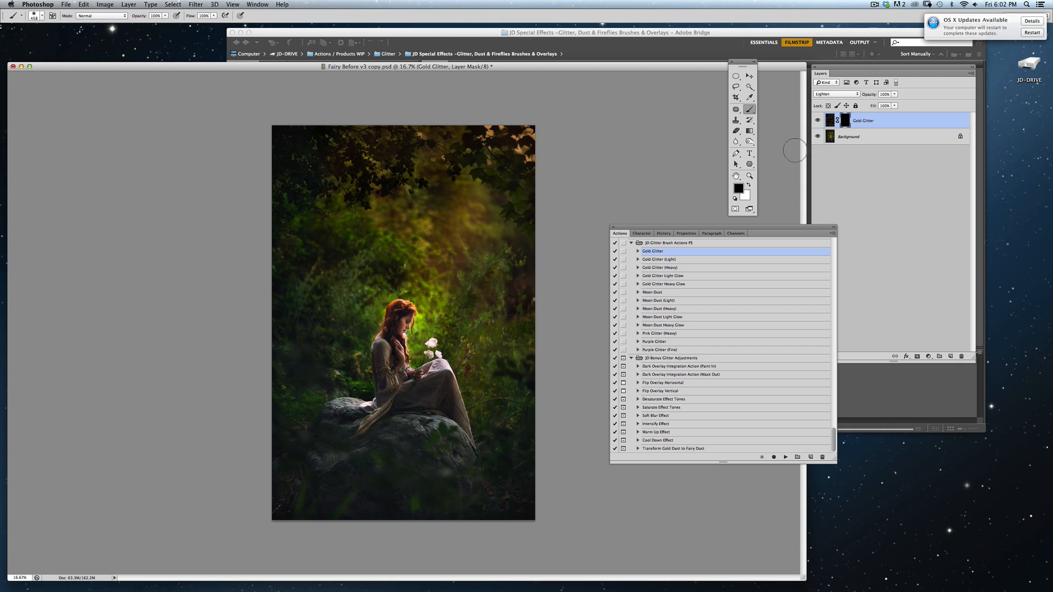
{"action": "left_click", "coordinate": [749, 186]}
{"action": "left_click", "coordinate": [43, 17]}
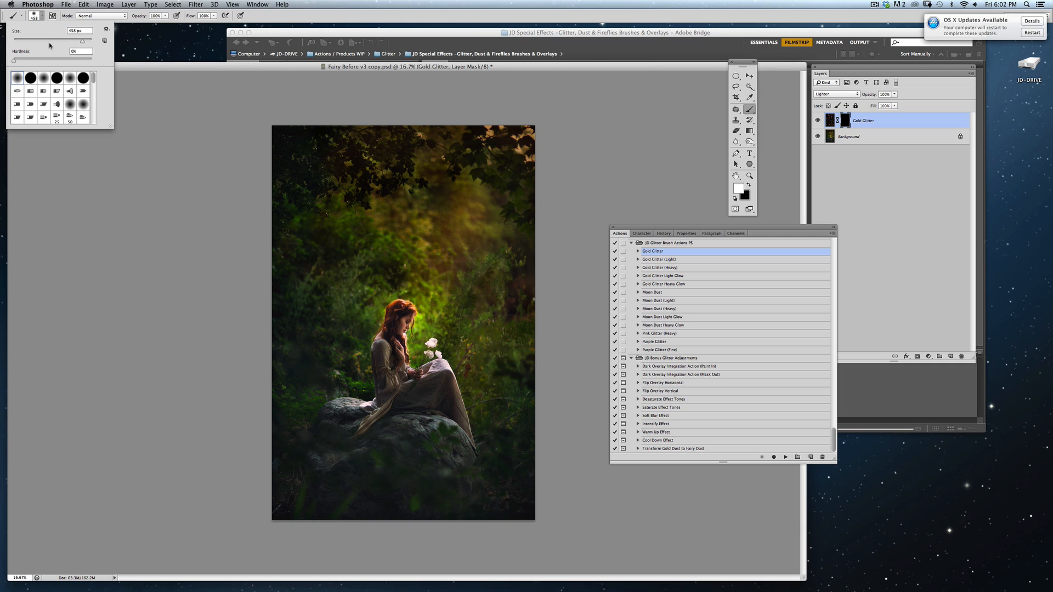
{"action": "left_click_drag", "start_coordinate": [51, 41], "coordinate": [48, 41]}
- Try a dab on the glitter mask at reduced brush opacity and restore the opacity to 100%
{"action": "left_click", "coordinate": [165, 15]}
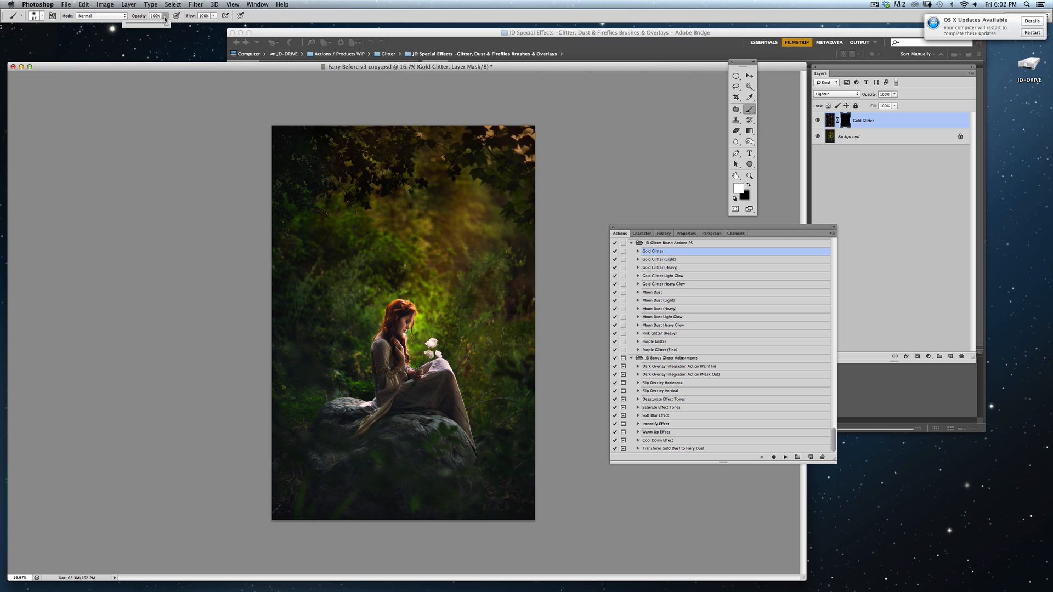
{"action": "left_click_drag", "start_coordinate": [167, 24], "coordinate": [144, 29]}
{"action": "left_click", "coordinate": [299, 305]}
{"action": "left_click", "coordinate": [164, 17]}
{"action": "left_click_drag", "start_coordinate": [167, 24], "coordinate": [193, 25]}
- Paint gold glitter on the mask over the foliage on both sides of the woman, and hide the Gold Glitter layer
{"action": "mouse_move", "coordinate": [305, 379]}
{"action": "left_mouse_down"}
{"action": "mouse_move", "coordinate": [299, 366]}
{"action": "mouse_move", "coordinate": [307, 388]}
{"action": "mouse_move", "coordinate": [350, 367]}
{"action": "left_mouse_up"}
{"action": "mouse_move", "coordinate": [472, 390]}
{"action": "left_mouse_down"}
{"action": "mouse_move", "coordinate": [491, 362]}
{"action": "mouse_move", "coordinate": [514, 453]}
{"action": "left_mouse_up"}
{"action": "left_click_drag", "start_coordinate": [311, 415], "coordinate": [302, 392]}
{"action": "left_click_drag", "start_coordinate": [305, 252], "coordinate": [294, 329]}
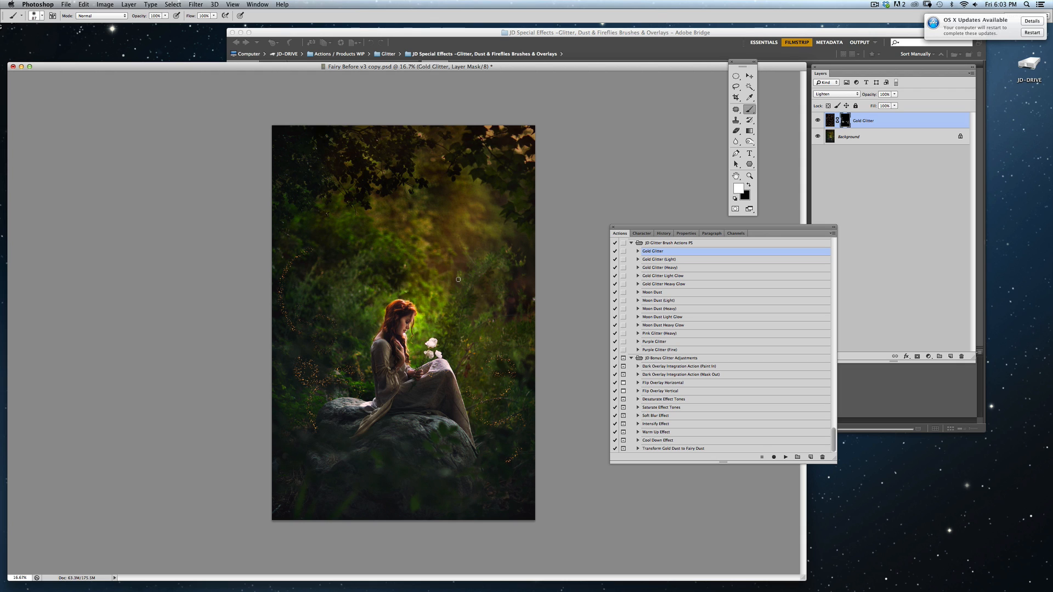
{"action": "left_click", "coordinate": [818, 120]}
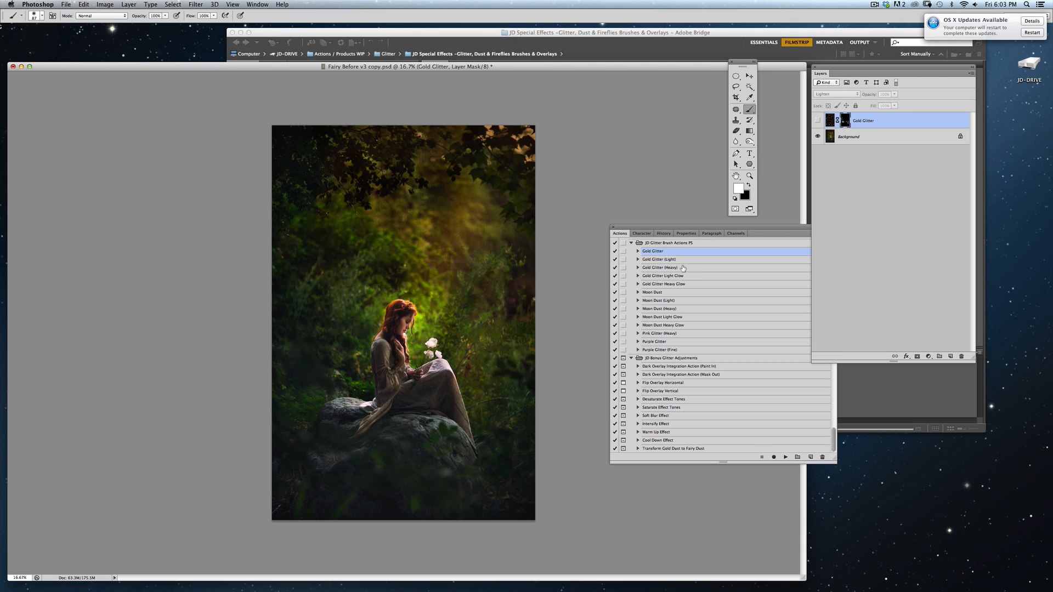
- Run the Moon Dust Light Glow action and paint a curling dust trail in the foliage behind the woman
{"action": "left_click", "coordinate": [670, 294]}
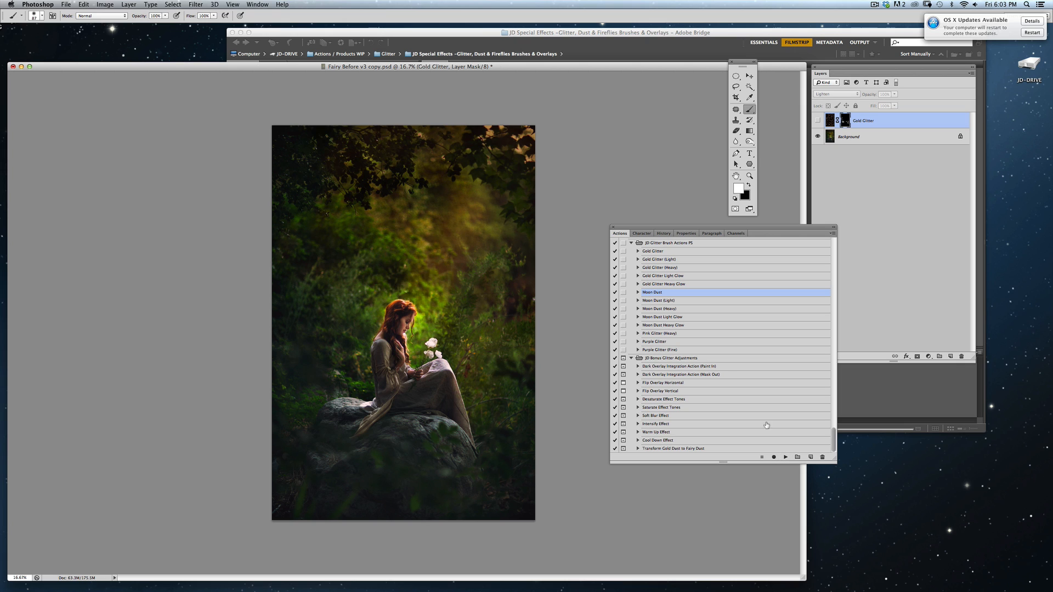
{"action": "left_click", "coordinate": [688, 319]}
{"action": "left_click", "coordinate": [786, 456]}
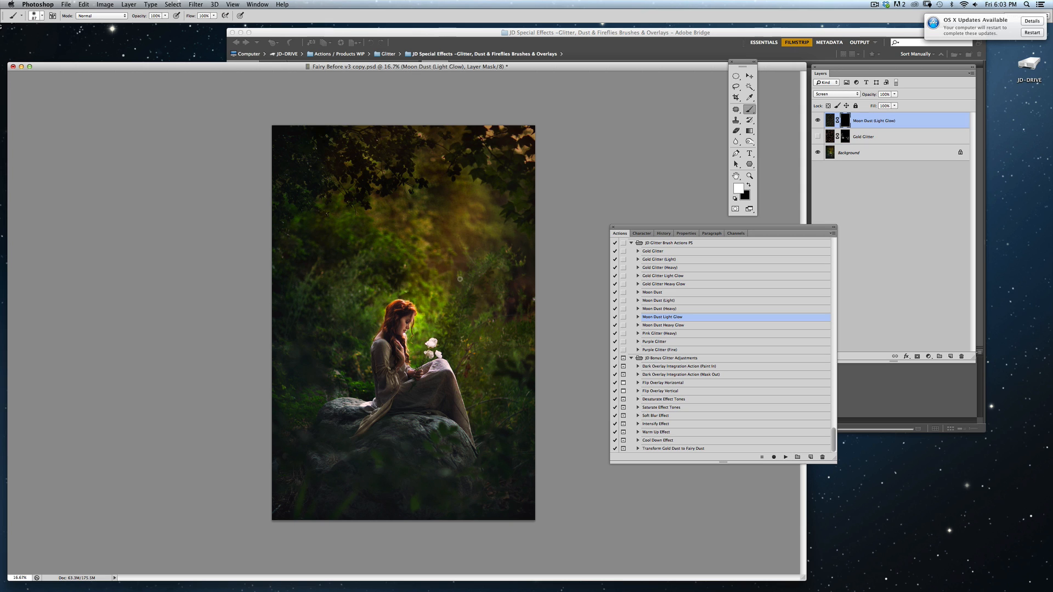
{"action": "mouse_move", "coordinate": [357, 280]}
{"action": "left_mouse_down"}
{"action": "mouse_move", "coordinate": [314, 301]}
{"action": "mouse_move", "coordinate": [346, 364]}
{"action": "mouse_move", "coordinate": [313, 354]}
{"action": "mouse_move", "coordinate": [323, 346]}
{"action": "left_mouse_up"}
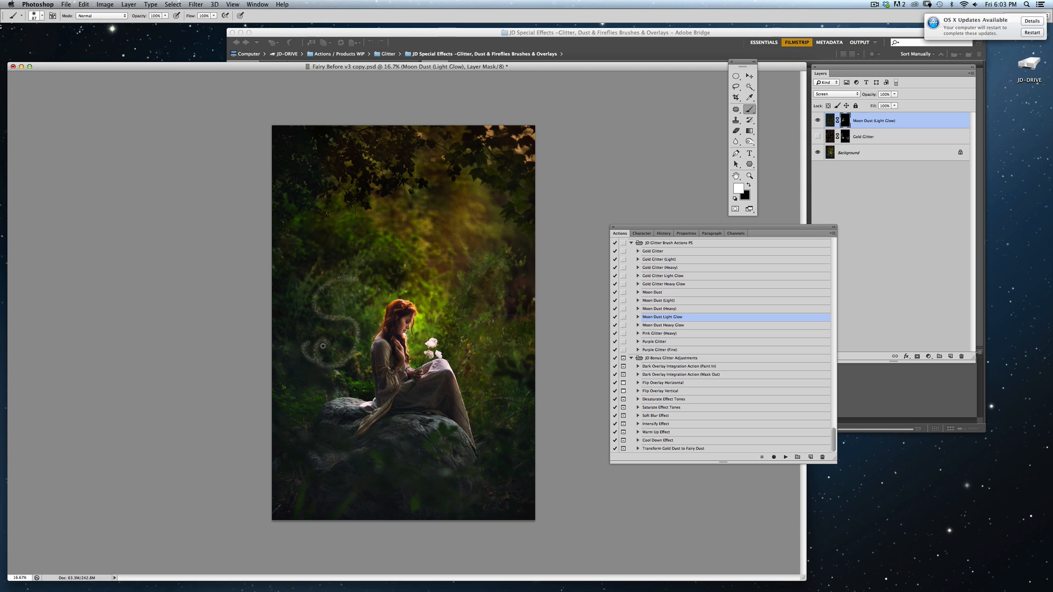
- Reduce the brush to about 68 px and paint another moon dust curl behind the woman
{"action": "left_click", "coordinate": [42, 16]}
{"action": "left_click_drag", "start_coordinate": [28, 41], "coordinate": [92, 41]}
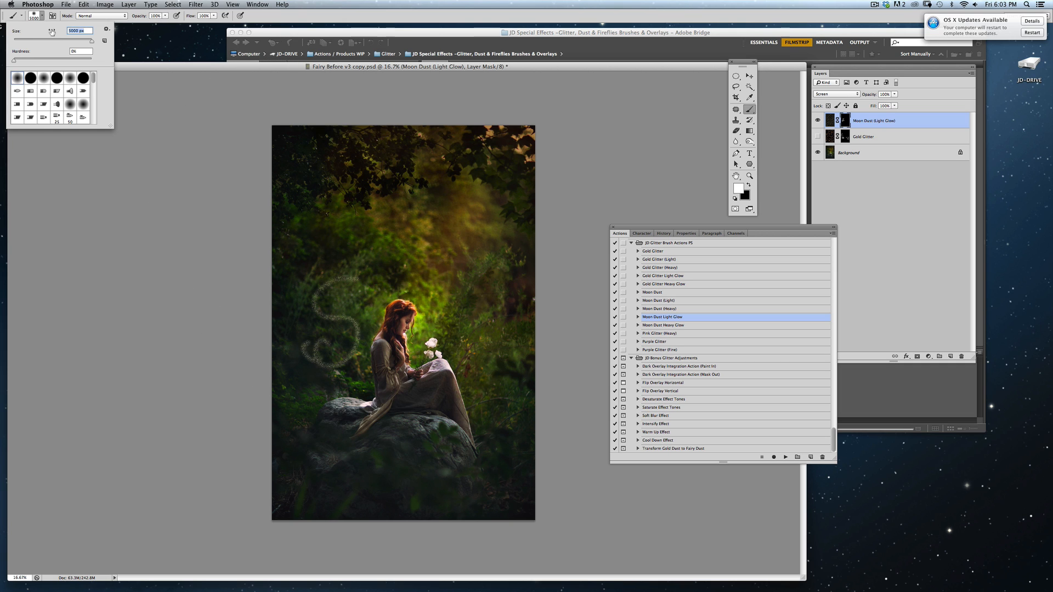
{"action": "left_click", "coordinate": [34, 40]}
{"action": "mouse_move", "coordinate": [335, 275]}
{"action": "left_mouse_down"}
{"action": "mouse_move", "coordinate": [300, 284]}
{"action": "mouse_move", "coordinate": [296, 324]}
{"action": "mouse_move", "coordinate": [365, 320]}
{"action": "left_mouse_up"}
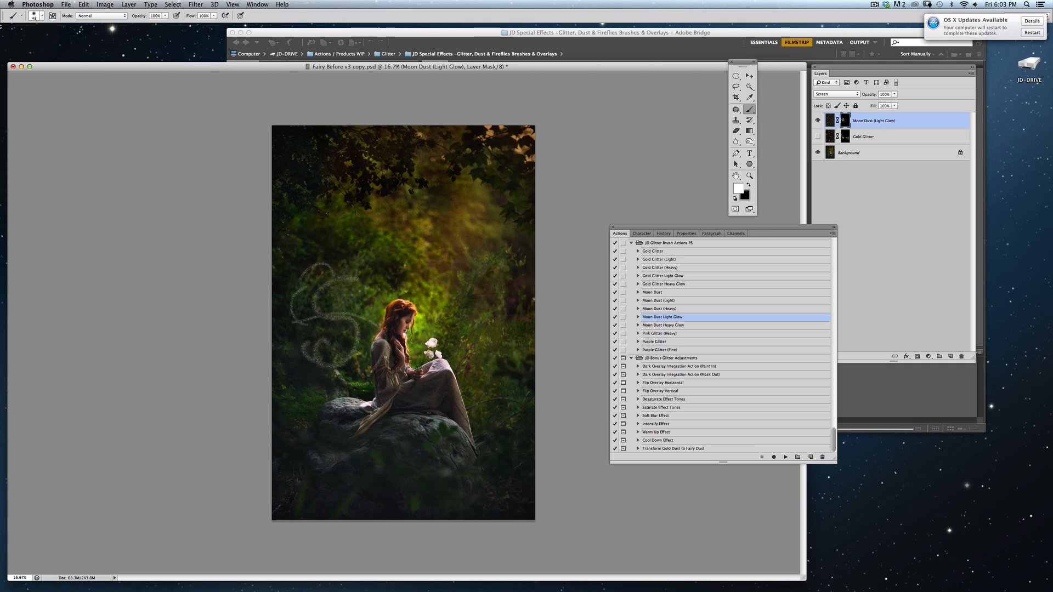
- Paint moon dust swirls in front of the woman and beside the rock, and hide the Moon Dust (Light Glow) layer
{"action": "mouse_move", "coordinate": [449, 337]}
{"action": "left_mouse_down"}
{"action": "mouse_move", "coordinate": [508, 354]}
{"action": "mouse_move", "coordinate": [481, 358]}
{"action": "left_mouse_up"}
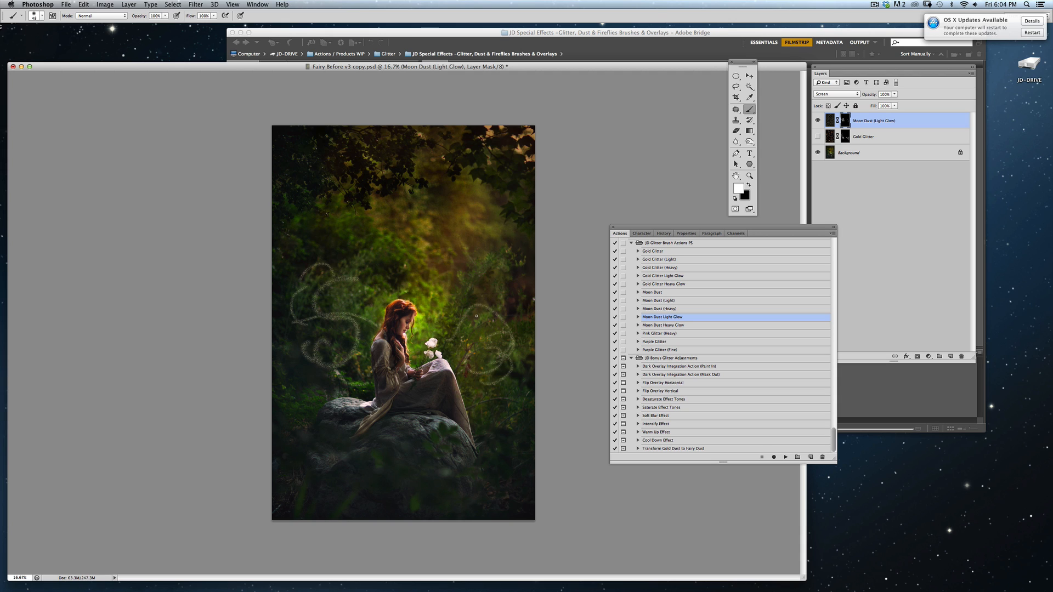
{"action": "mouse_move", "coordinate": [462, 308]}
{"action": "left_mouse_down"}
{"action": "mouse_move", "coordinate": [465, 269]}
{"action": "mouse_move", "coordinate": [496, 293]}
{"action": "left_mouse_up"}
{"action": "mouse_move", "coordinate": [345, 384]}
{"action": "left_mouse_down"}
{"action": "mouse_move", "coordinate": [308, 406]}
{"action": "mouse_move", "coordinate": [293, 395]}
{"action": "left_mouse_up"}
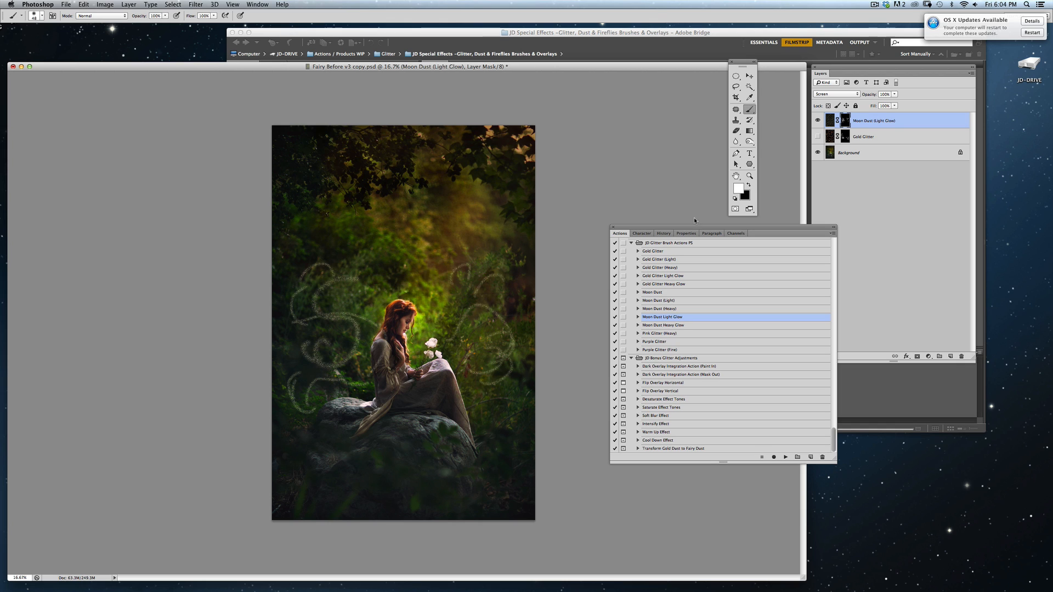
{"action": "left_click", "coordinate": [819, 121]}
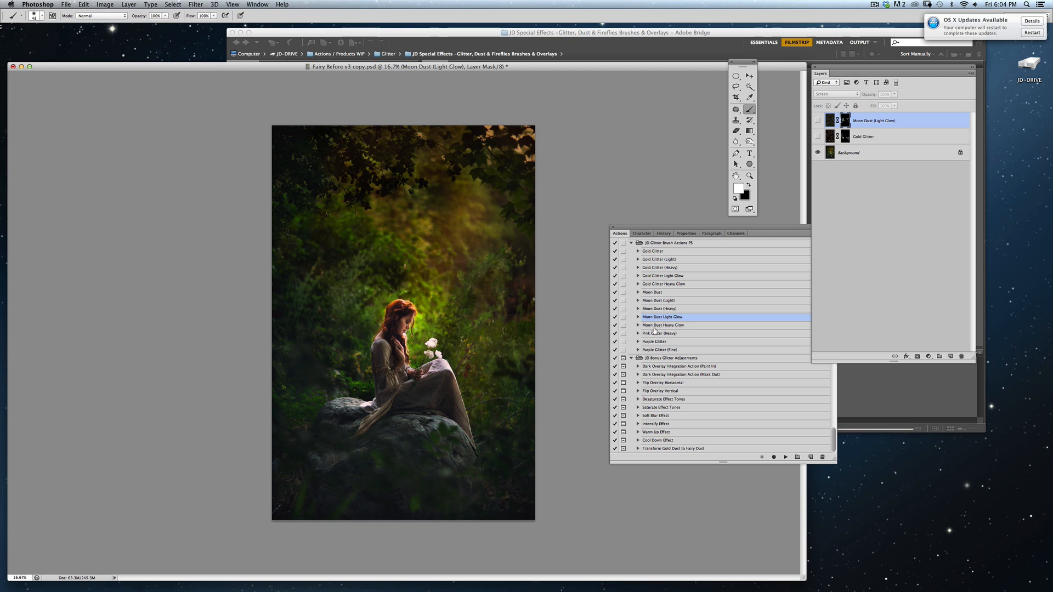
- Run the Pink Glitter (Heavy) action and make its layer mask active for painting
{"action": "left_click", "coordinate": [687, 335]}
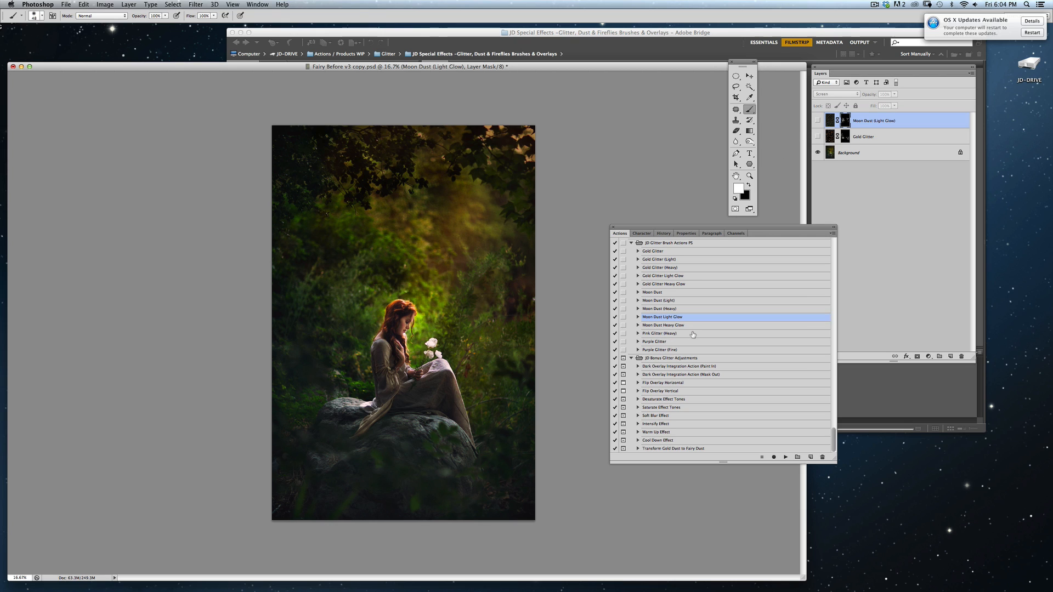
{"action": "left_click", "coordinate": [785, 457]}
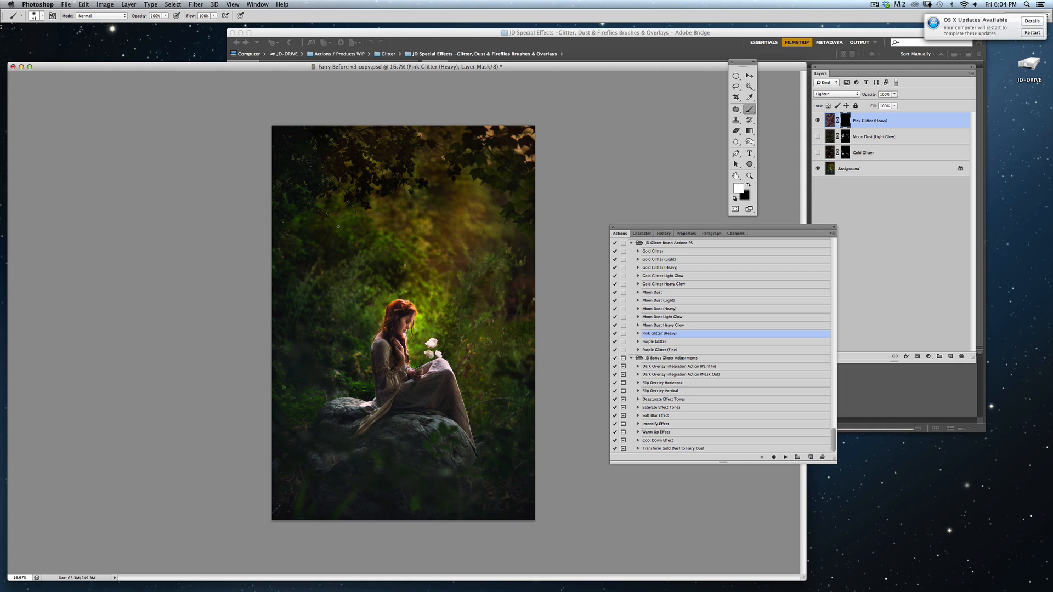
{"action": "left_click", "coordinate": [847, 123]}
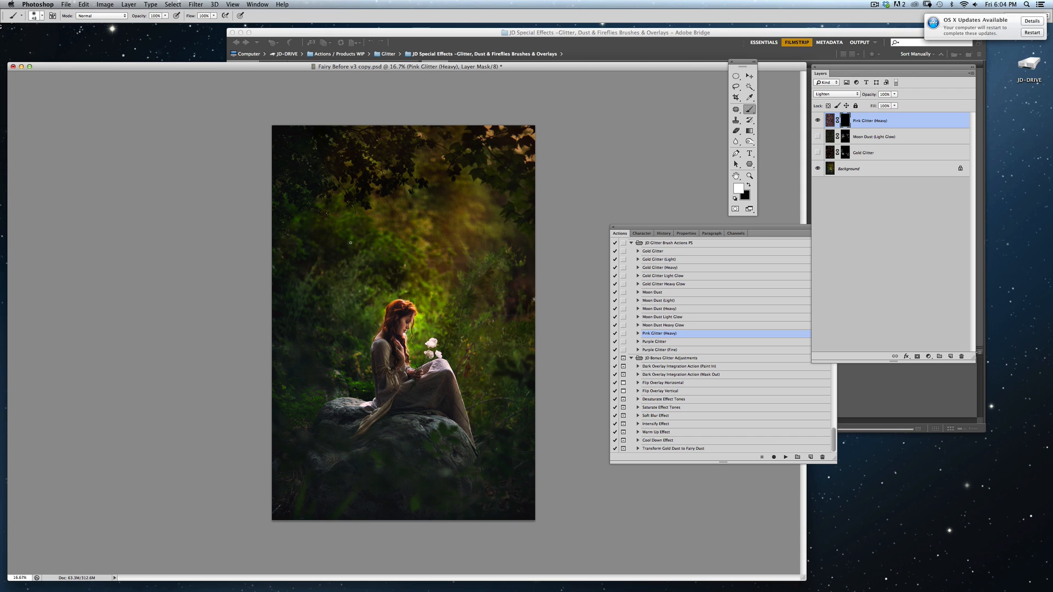
- Handwrite capital letters in pink glitter diagonally upward above the woman, and hide the Pink Glitter (Heavy) layer
{"action": "mouse_move", "coordinate": [344, 239]}
{"action": "left_mouse_down"}
{"action": "mouse_move", "coordinate": [347, 280]}
{"action": "mouse_move", "coordinate": [340, 262]}
{"action": "mouse_move", "coordinate": [384, 272]}
{"action": "mouse_move", "coordinate": [391, 264]}
{"action": "left_mouse_up"}
{"action": "mouse_move", "coordinate": [396, 225]}
{"action": "left_mouse_down"}
{"action": "mouse_move", "coordinate": [420, 214]}
{"action": "mouse_move", "coordinate": [418, 246]}
{"action": "mouse_move", "coordinate": [470, 207]}
{"action": "left_mouse_up"}
{"action": "left_click_drag", "start_coordinate": [477, 188], "coordinate": [486, 221]}
{"action": "mouse_move", "coordinate": [478, 185]}
{"action": "left_mouse_down"}
{"action": "mouse_move", "coordinate": [495, 177]}
{"action": "mouse_move", "coordinate": [505, 205]}
{"action": "mouse_move", "coordinate": [514, 195]}
{"action": "left_mouse_up"}
{"action": "left_click_drag", "start_coordinate": [500, 157], "coordinate": [517, 181]}
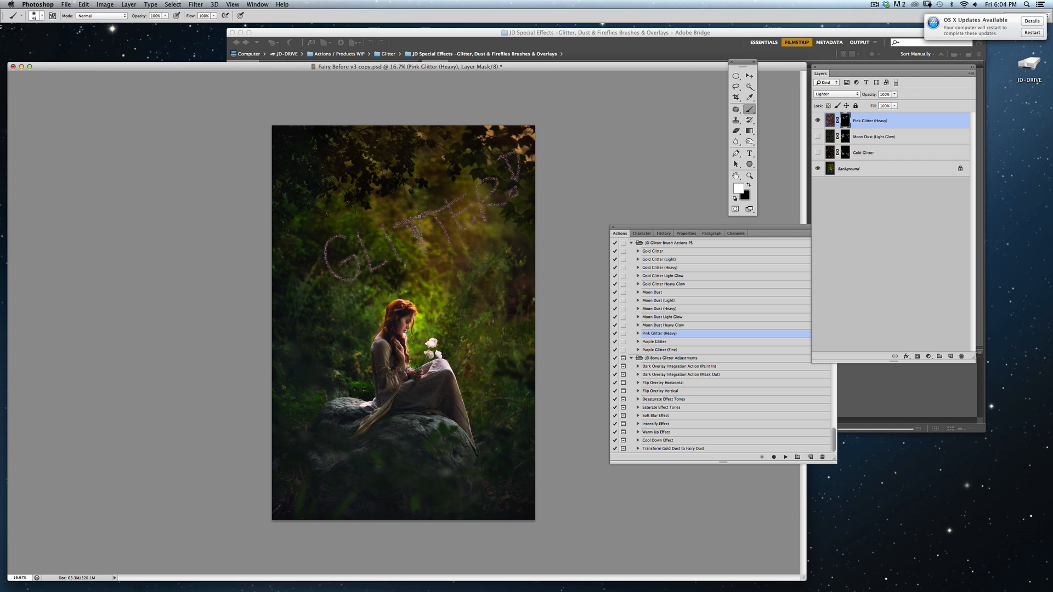
{"action": "left_click_drag", "start_coordinate": [438, 219], "coordinate": [452, 240]}
{"action": "left_click", "coordinate": [818, 120]}
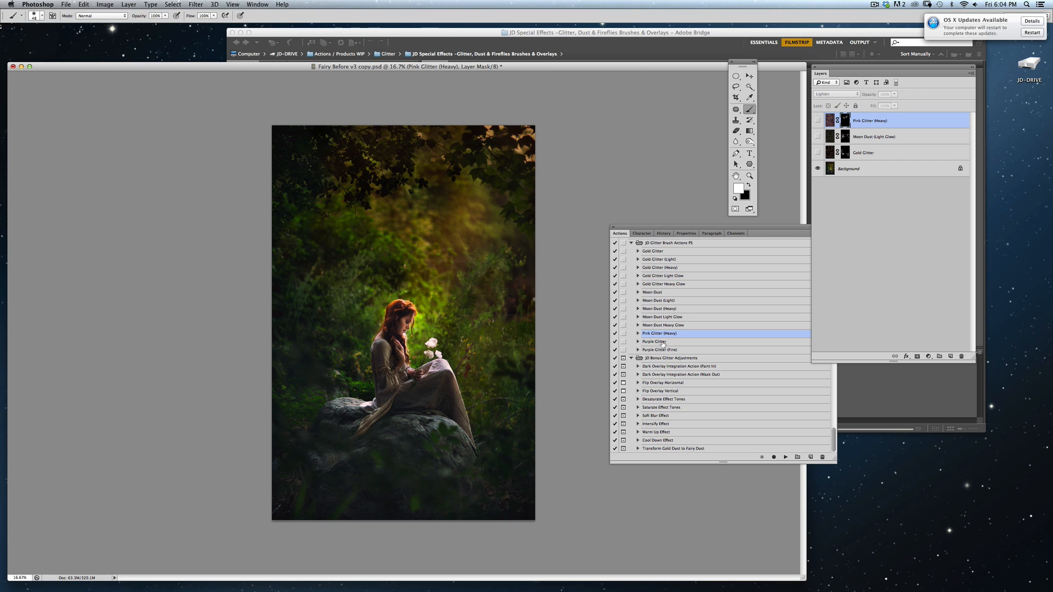
- Run the Pink Glitter (Heavy) action again and paint glitter curls behind the woman, above the rock
{"action": "left_click", "coordinate": [785, 456]}
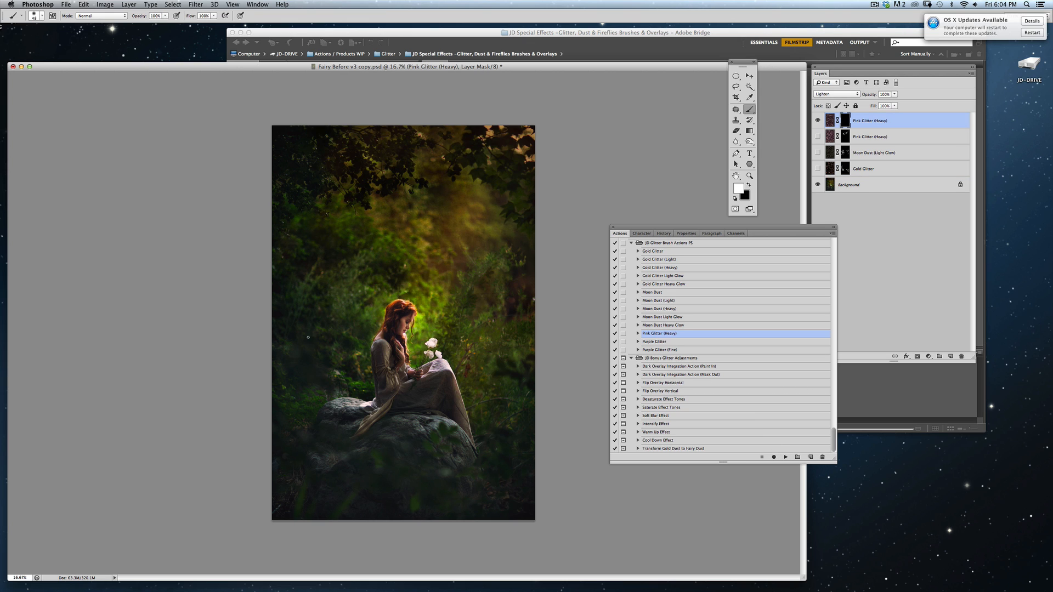
{"action": "mouse_move", "coordinate": [310, 361]}
{"action": "left_mouse_down"}
{"action": "mouse_move", "coordinate": [301, 342]}
{"action": "mouse_move", "coordinate": [313, 363]}
{"action": "mouse_move", "coordinate": [288, 366]}
{"action": "mouse_move", "coordinate": [290, 334]}
{"action": "mouse_move", "coordinate": [363, 373]}
{"action": "left_mouse_up"}
{"action": "mouse_move", "coordinate": [315, 325]}
{"action": "left_mouse_down"}
{"action": "mouse_move", "coordinate": [358, 361]}
{"action": "mouse_move", "coordinate": [339, 326]}
{"action": "left_mouse_up"}
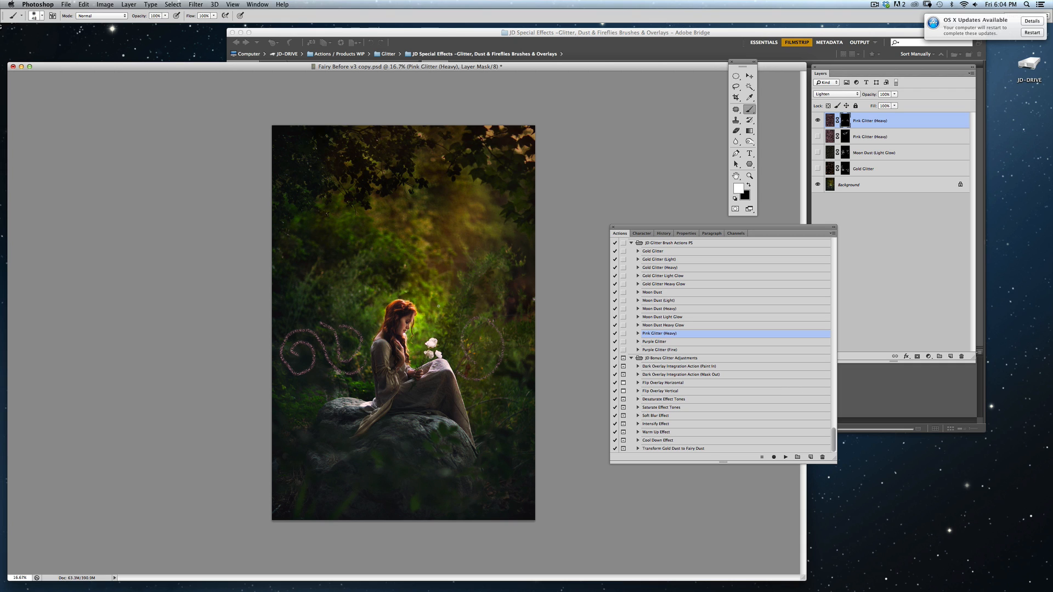
- Enlarge the brush and paint two larger pink glitter curls above the first ones behind the woman
{"action": "left_click", "coordinate": [42, 16]}
{"action": "left_click_drag", "start_coordinate": [49, 42], "coordinate": [52, 41]}
{"action": "mouse_move", "coordinate": [366, 304]}
{"action": "left_mouse_down"}
{"action": "mouse_move", "coordinate": [334, 307]}
{"action": "mouse_move", "coordinate": [344, 298]}
{"action": "left_mouse_up"}
{"action": "left_click_drag", "start_coordinate": [306, 256], "coordinate": [327, 326]}
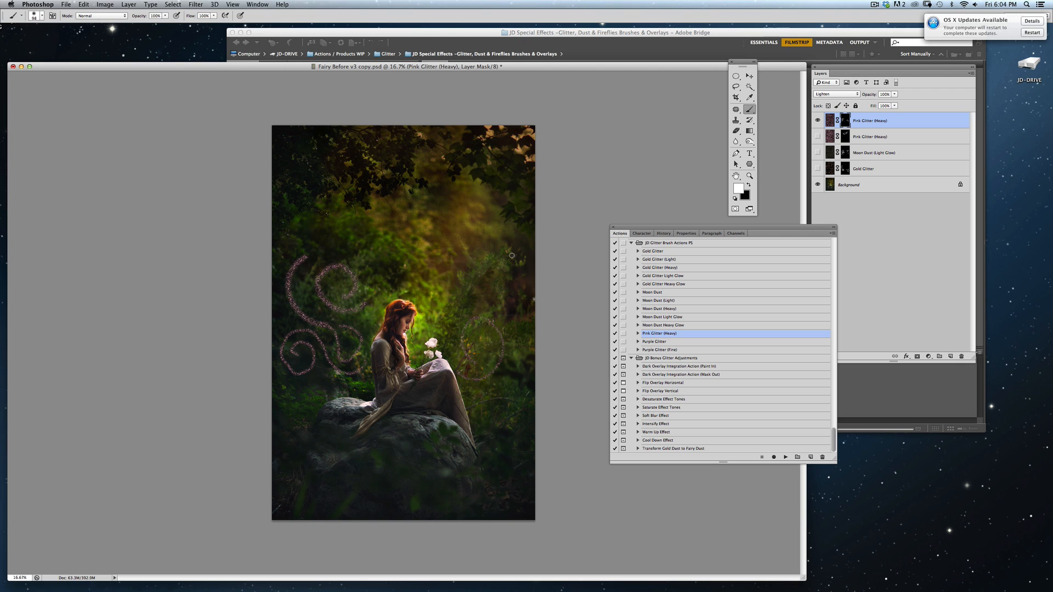
- Hide and reshow the upper Pink Glitter (Heavy) layer for comparison, and paint a glitter spiral in front of the woman
{"action": "left_click", "coordinate": [817, 120]}
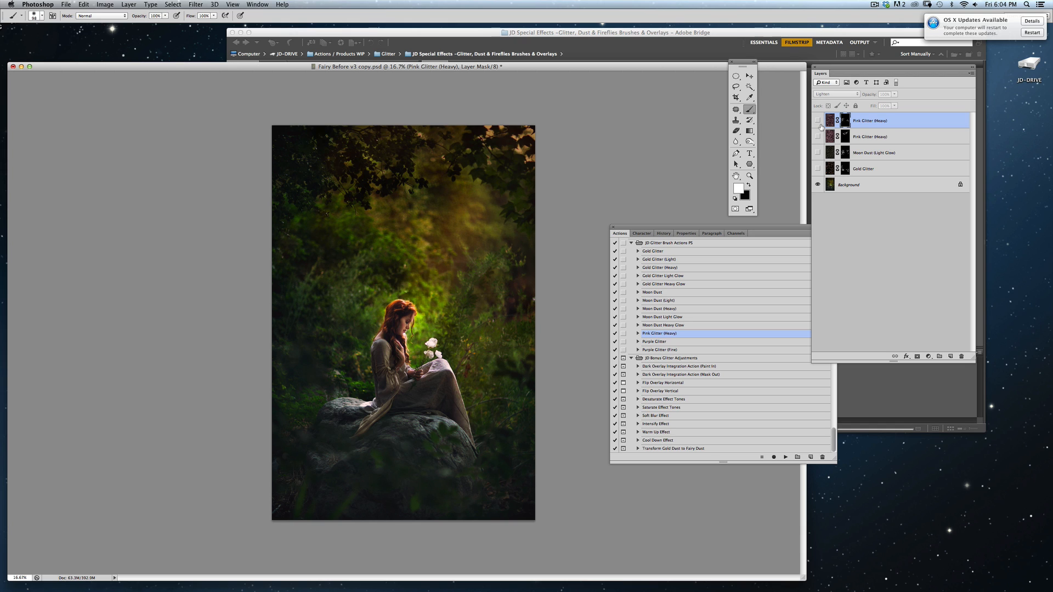
{"action": "left_click", "coordinate": [818, 120]}
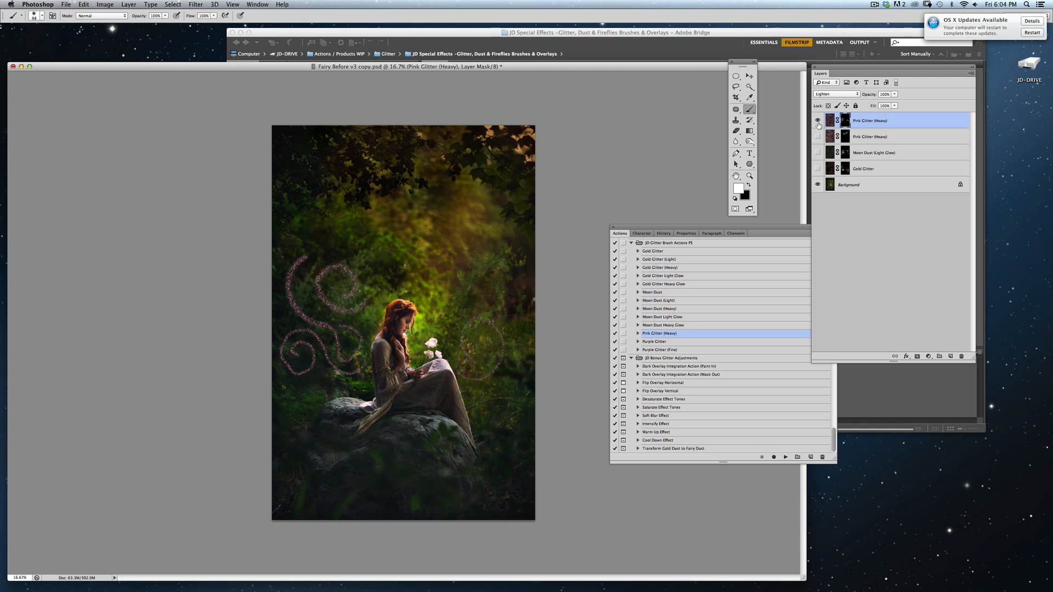
{"action": "mouse_move", "coordinate": [466, 322]}
{"action": "left_mouse_down"}
{"action": "mouse_move", "coordinate": [481, 374]}
{"action": "mouse_move", "coordinate": [467, 362]}
{"action": "mouse_move", "coordinate": [490, 328]}
{"action": "left_mouse_up"}
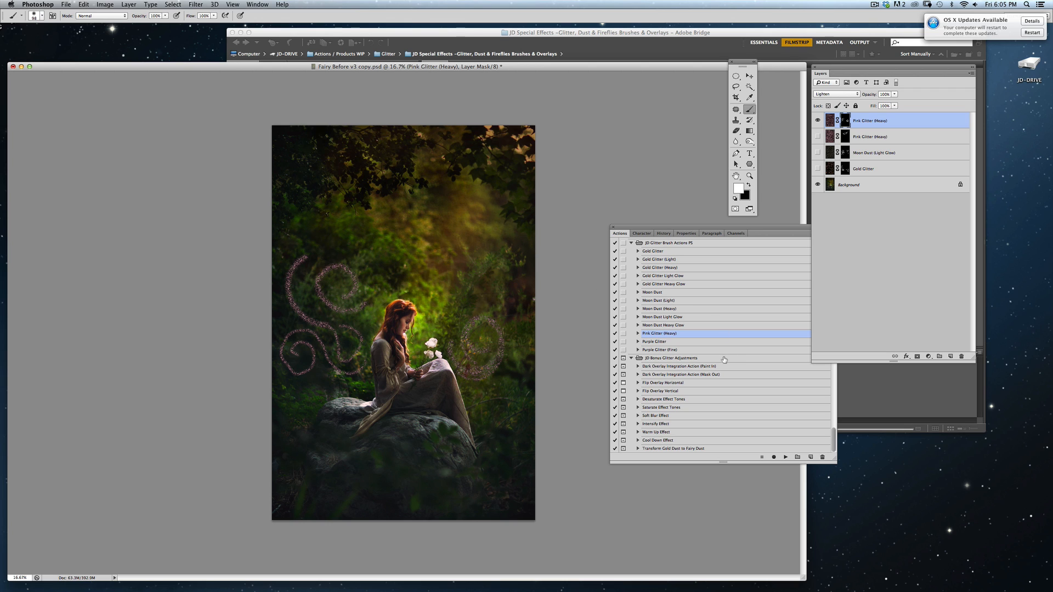
- Run the Saturate Effect Tones action on the image of the upper Pink Glitter (Heavy) layer
{"action": "left_click", "coordinate": [682, 409]}
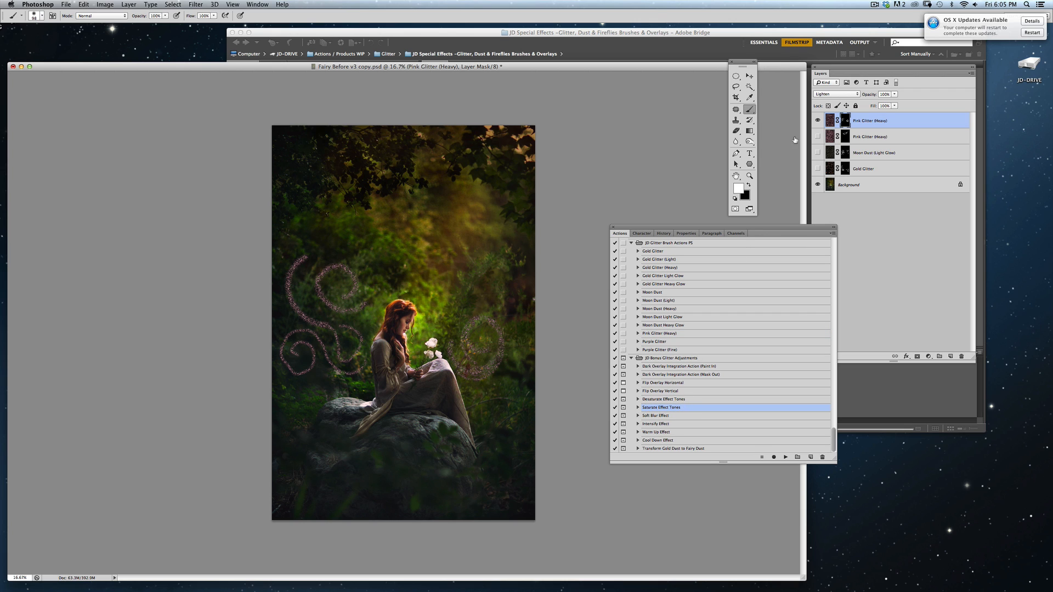
{"action": "left_click", "coordinate": [830, 121]}
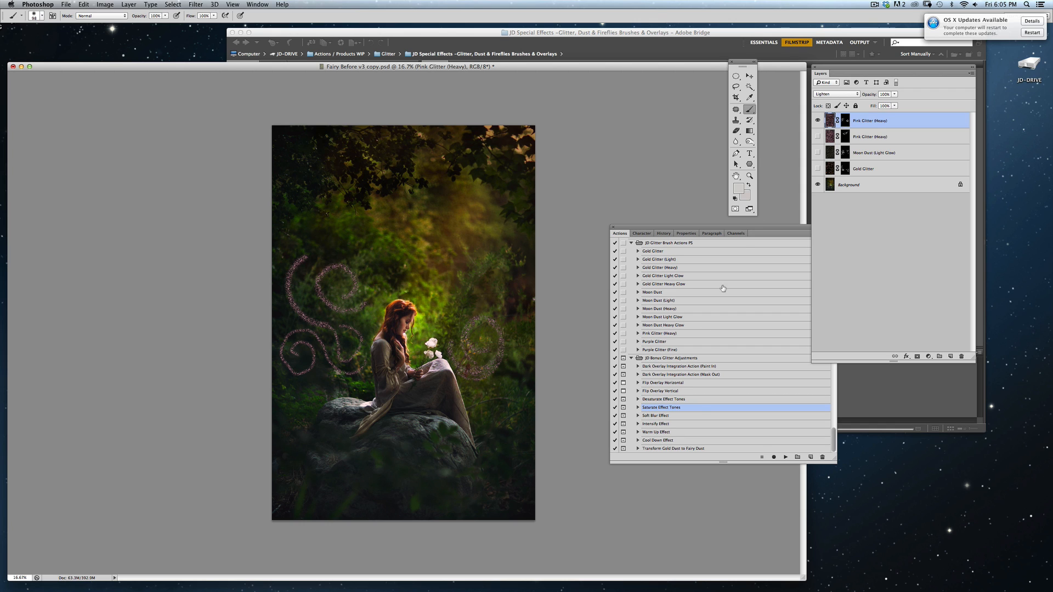
{"action": "left_click", "coordinate": [785, 457]}
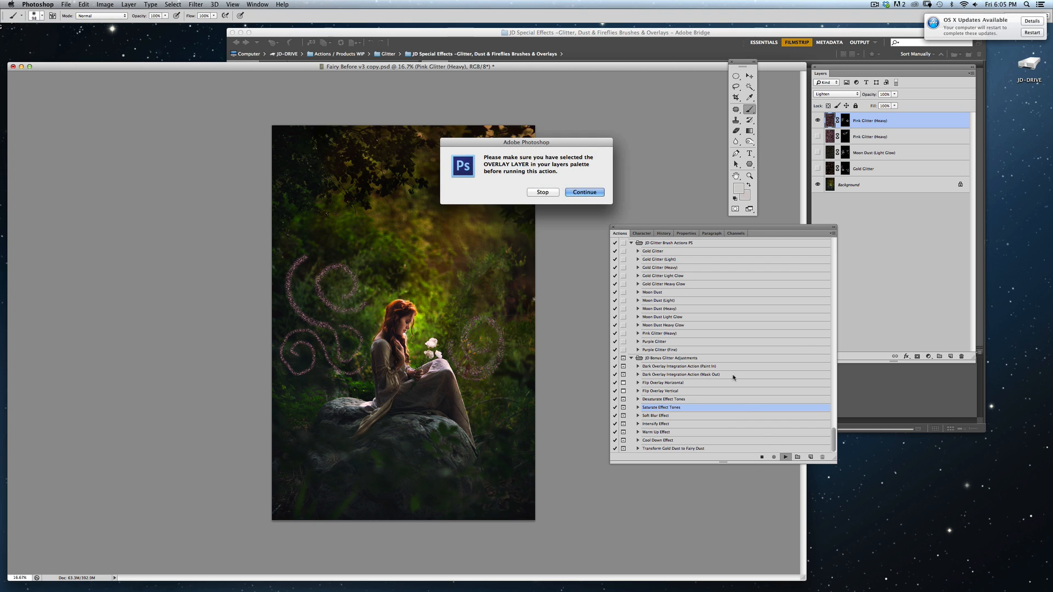
{"action": "left_click", "coordinate": [592, 194]}
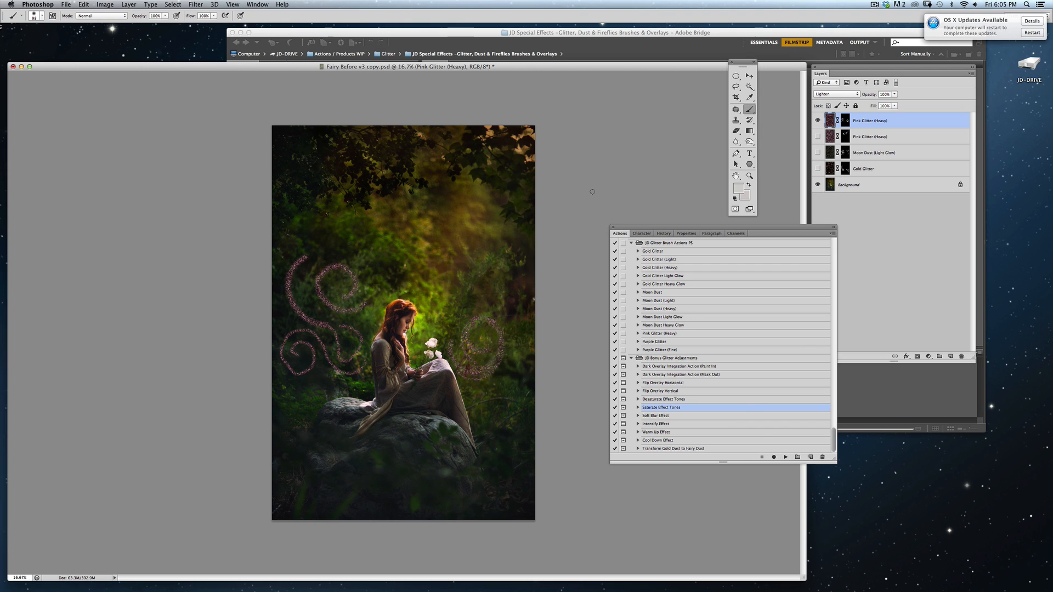
- Run the Cool Down Effect action on the upper Pink Glitter (Heavy) layer
{"action": "left_click", "coordinate": [679, 441]}
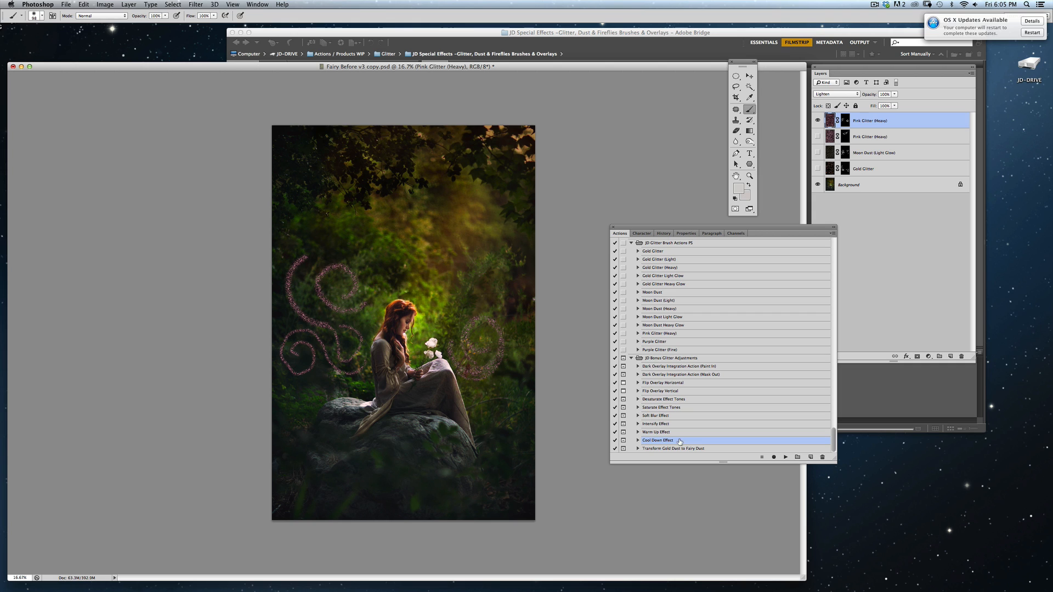
{"action": "left_click", "coordinate": [785, 457]}
{"action": "left_click", "coordinate": [597, 194]}
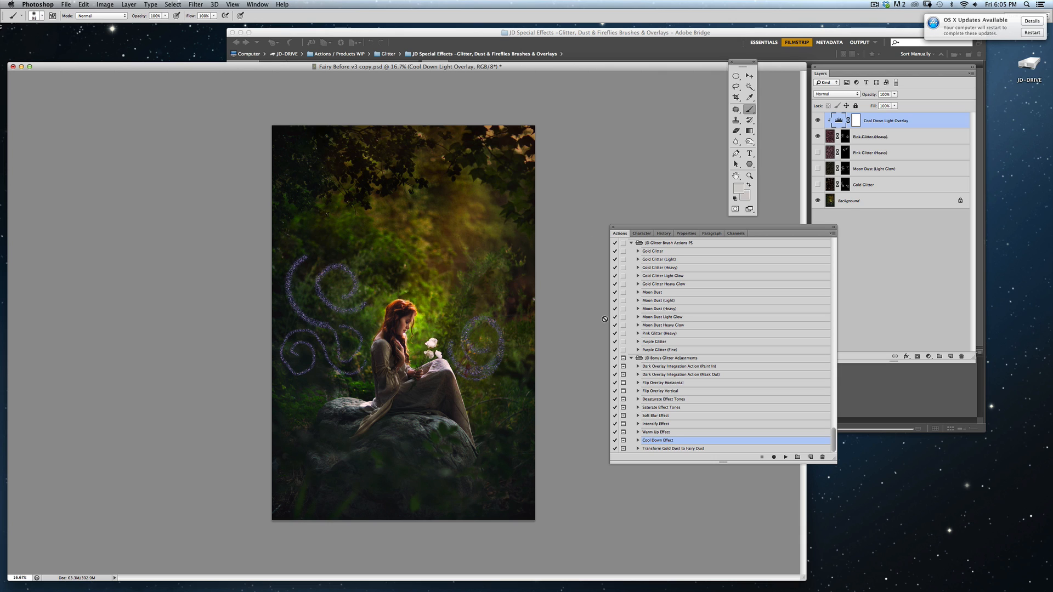
- Run the Intensify Effect action on the cooled-down glitter overlay
{"action": "left_click", "coordinate": [674, 425]}
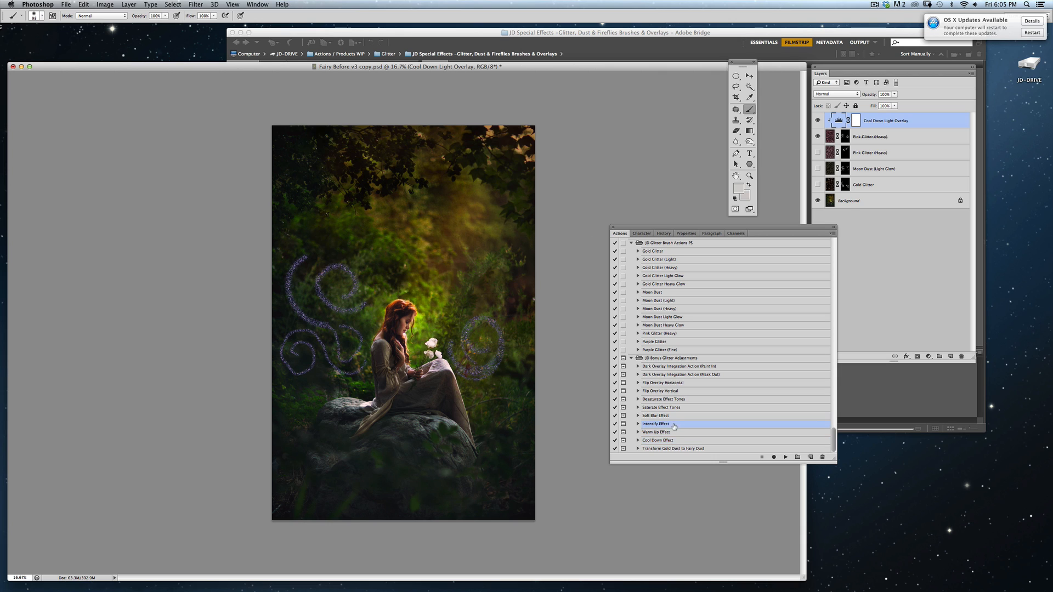
{"action": "left_click", "coordinate": [785, 456]}
{"action": "left_click", "coordinate": [585, 193]}
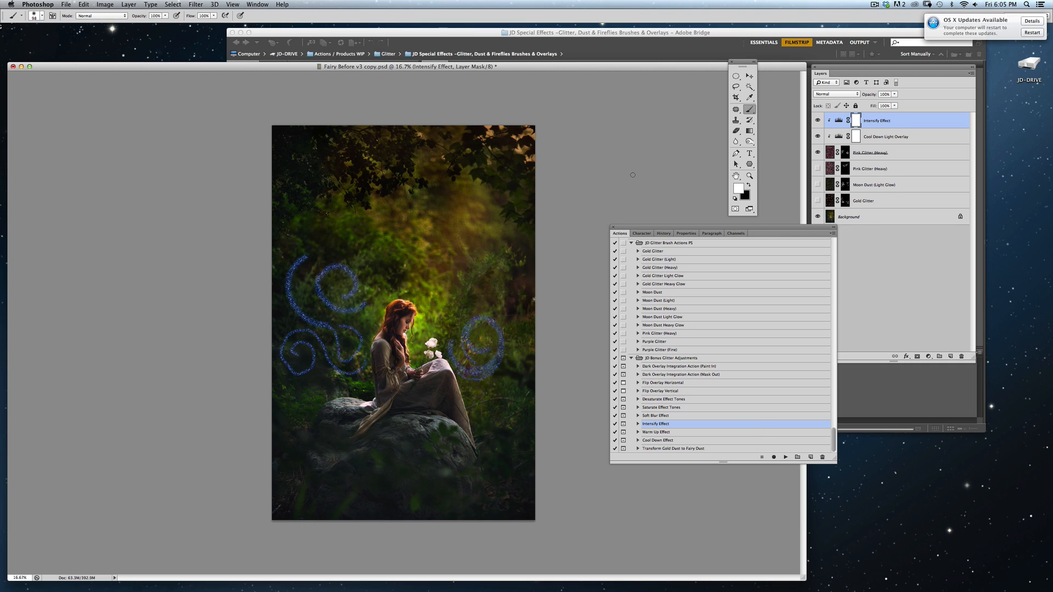
- Lower the opacity of the Cool Down Light Overlay layer to about 11%
{"action": "left_click", "coordinate": [894, 95]}
{"action": "left_click", "coordinate": [897, 138]}
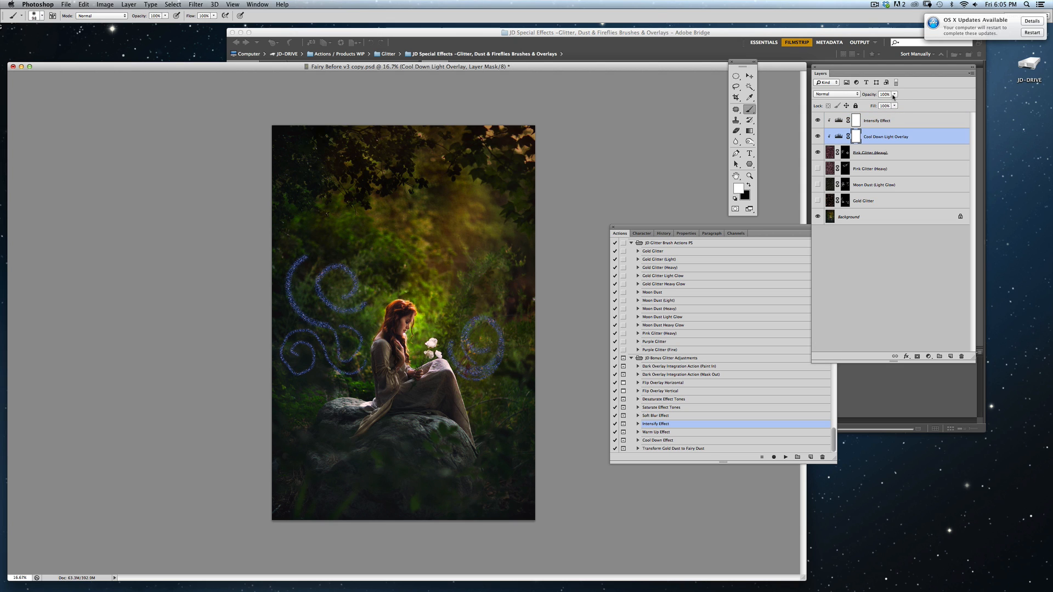
{"action": "left_click", "coordinate": [894, 95]}
{"action": "left_click_drag", "start_coordinate": [895, 104], "coordinate": [866, 112]}
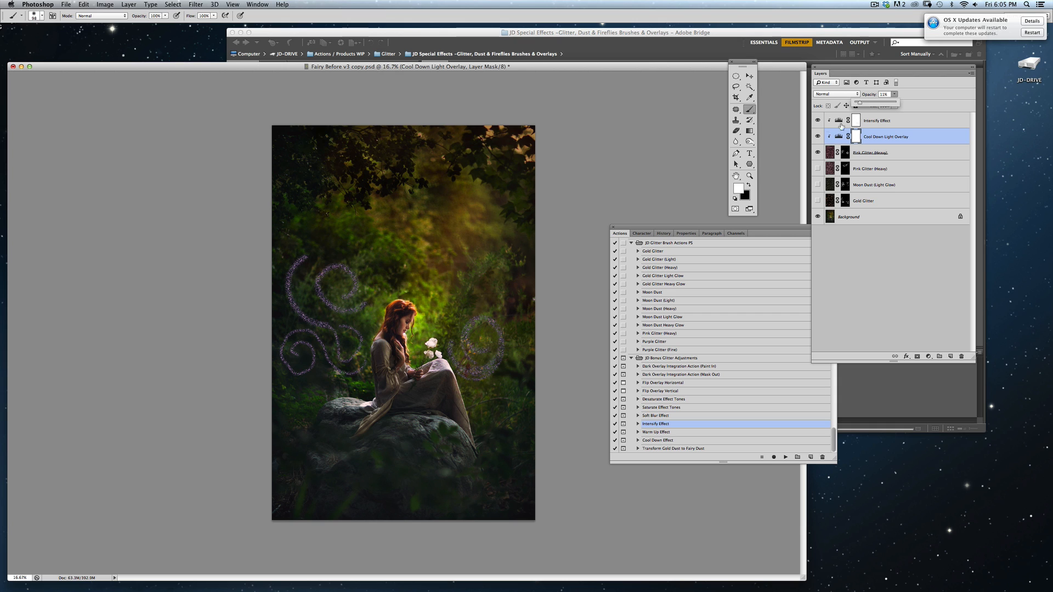
- Hide the Intensify Effect, Cool Down Light Overlay and upper Pink Glitter (Heavy) layers, and flatten the image, discarding all hidden layers
{"action": "left_click", "coordinate": [819, 121]}
{"action": "left_click", "coordinate": [817, 136]}
{"action": "left_click", "coordinate": [818, 153]}
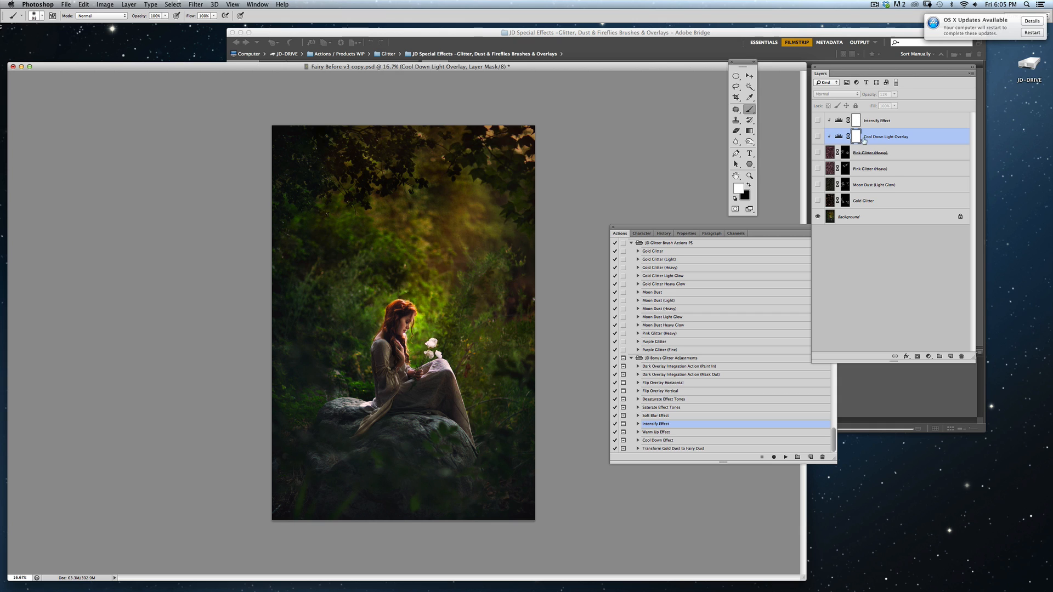
{"action": "left_click", "coordinate": [920, 120]}
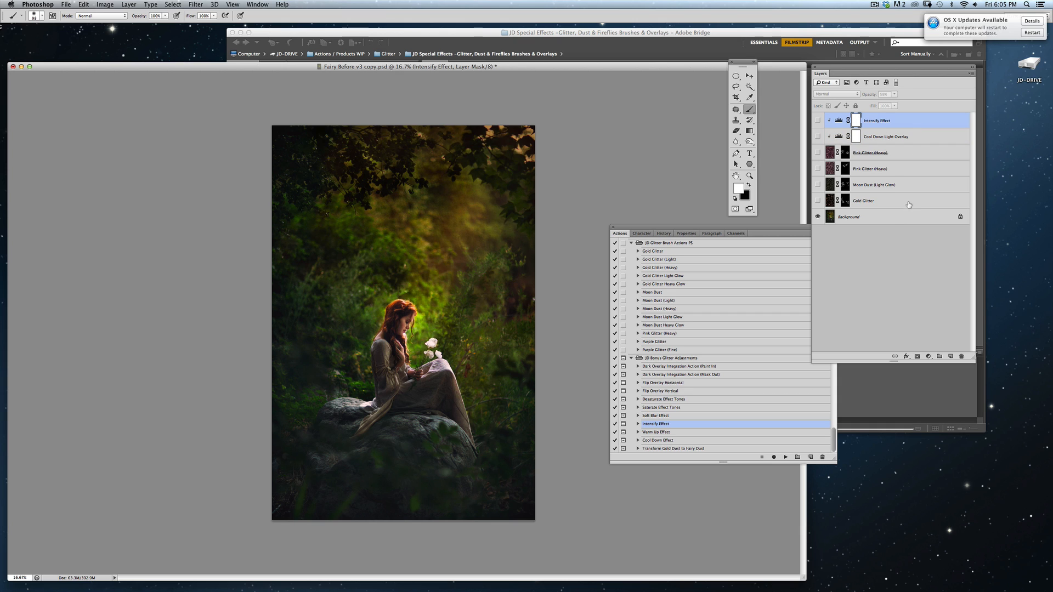
{"action": "left_click", "coordinate": [909, 205], "text": "shift"}
{"action": "left_click", "coordinate": [971, 73]}
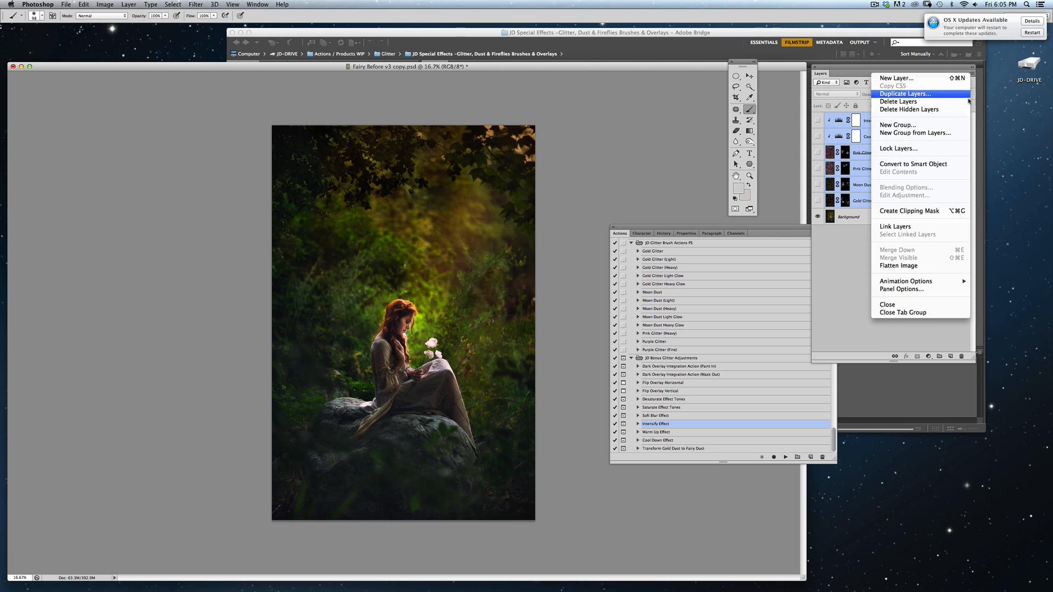
{"action": "left_click", "coordinate": [908, 267]}
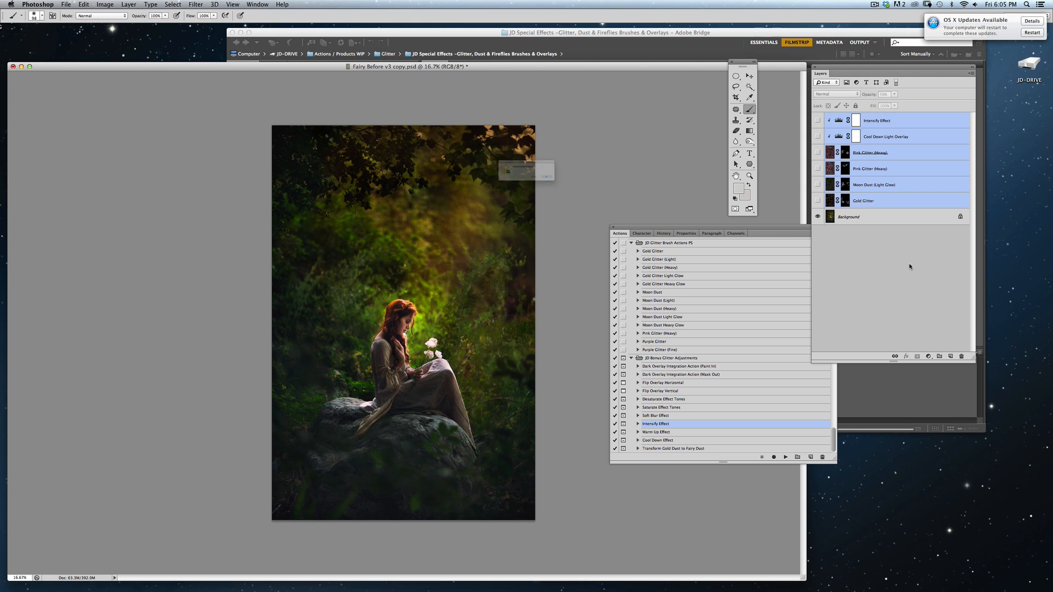
{"action": "left_click", "coordinate": [598, 193]}
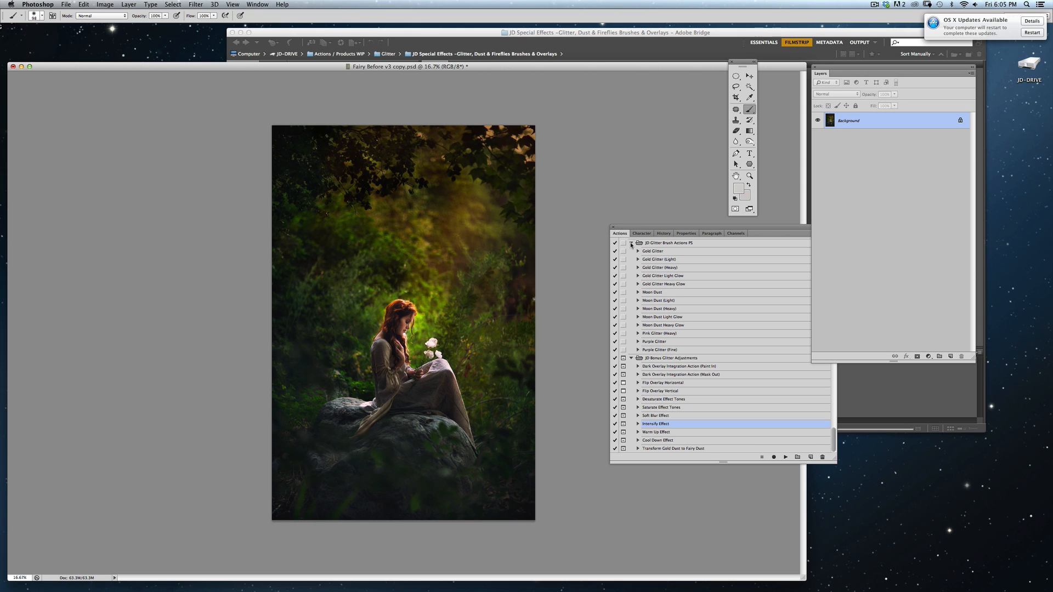
- Switch to Adobe Bridge and open the Firefly Glow folder inside Overlays
{"action": "left_click", "coordinate": [863, 383]}
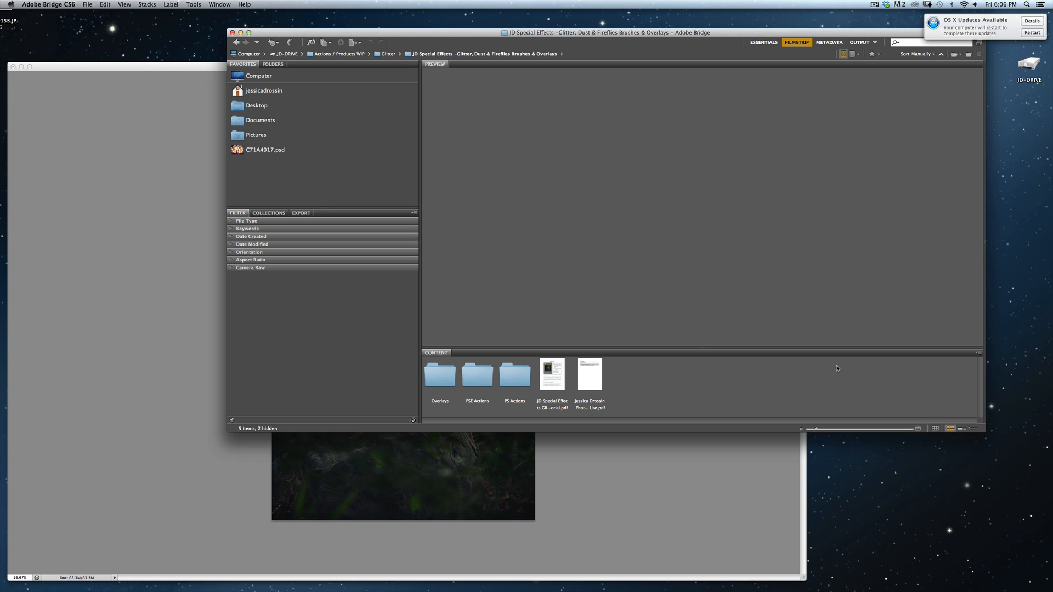
{"action": "double_click", "coordinate": [440, 377]}
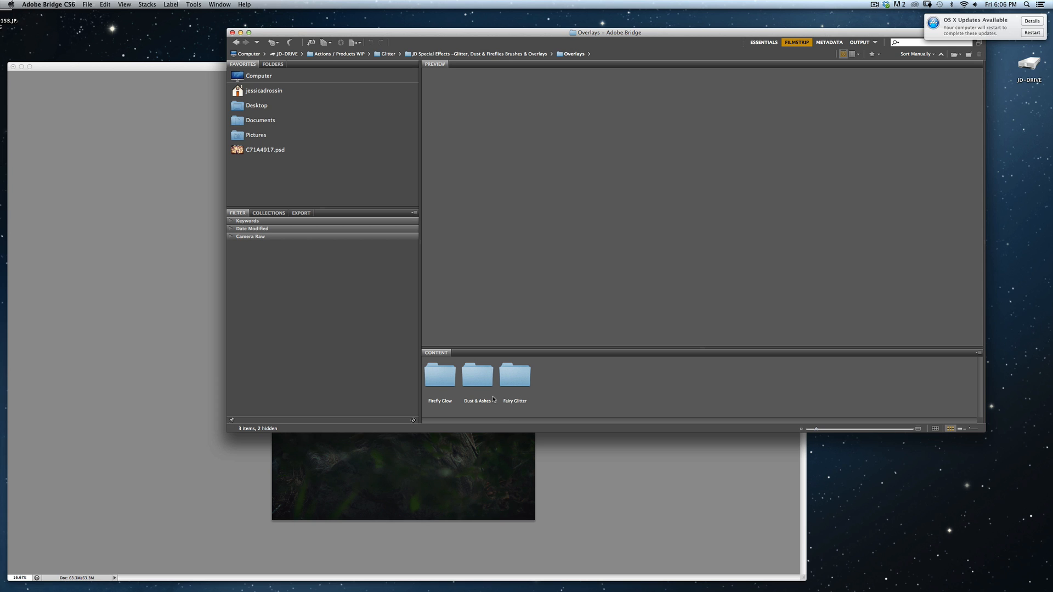
{"action": "double_click", "coordinate": [443, 379]}
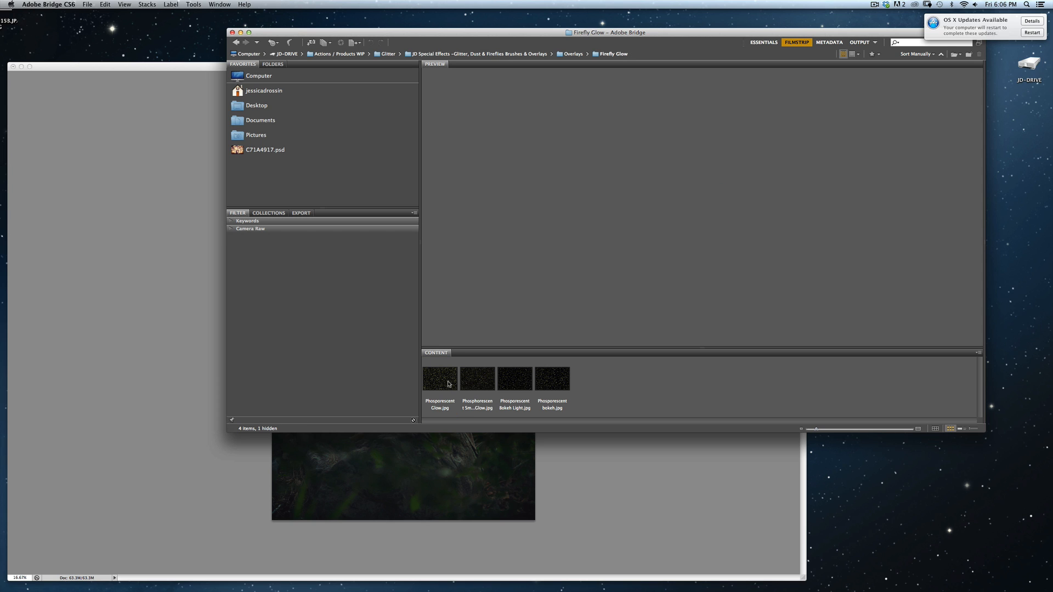
- Preview each of the four phosphorescent overlays in the Firefly Glow folder
{"action": "left_click", "coordinate": [451, 384]}
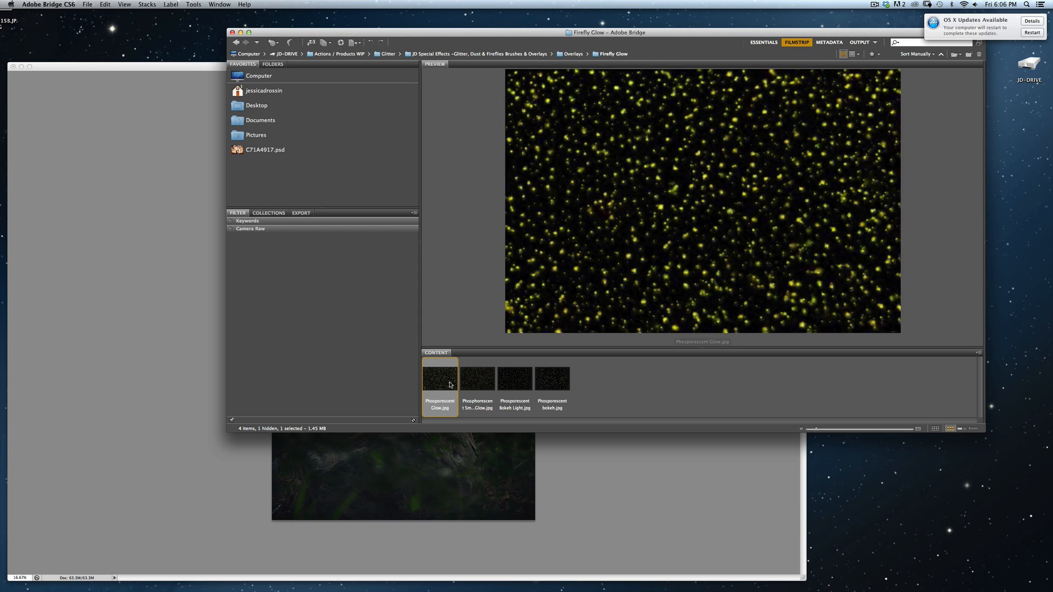
{"action": "left_click", "coordinate": [486, 378]}
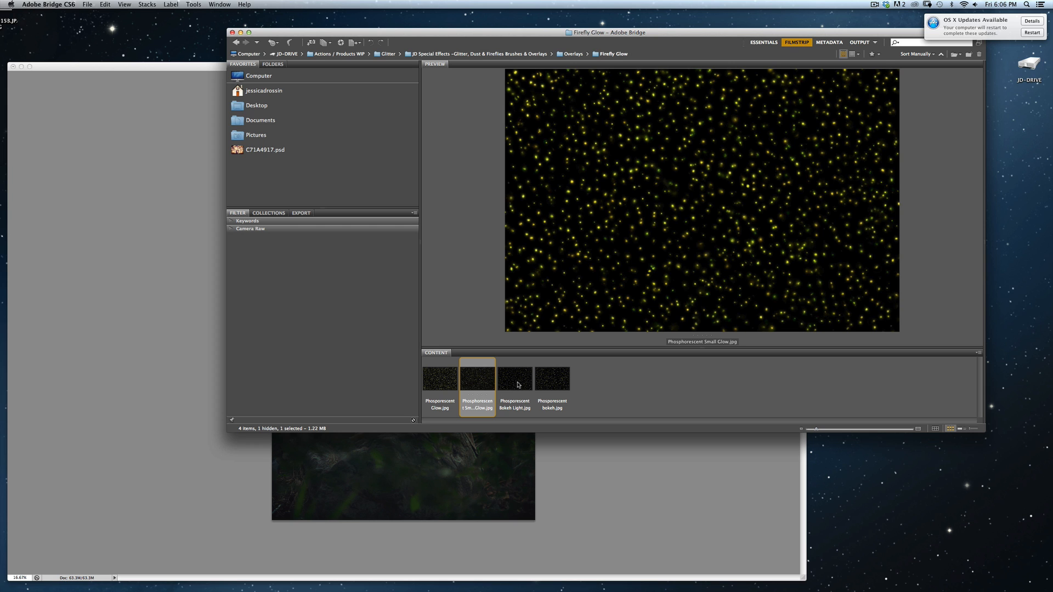
{"action": "left_click", "coordinate": [519, 384]}
{"action": "left_click", "coordinate": [555, 380]}
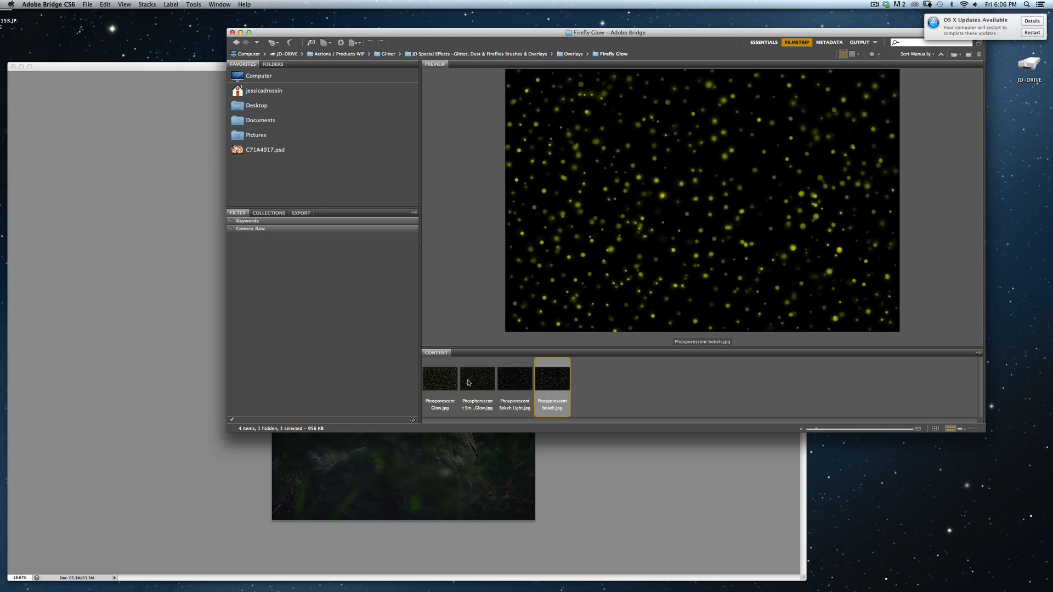
- Place Phosporescent Glow.jpg from Bridge into the fairy photo in Photoshop as a new layer
{"action": "left_click", "coordinate": [445, 381]}
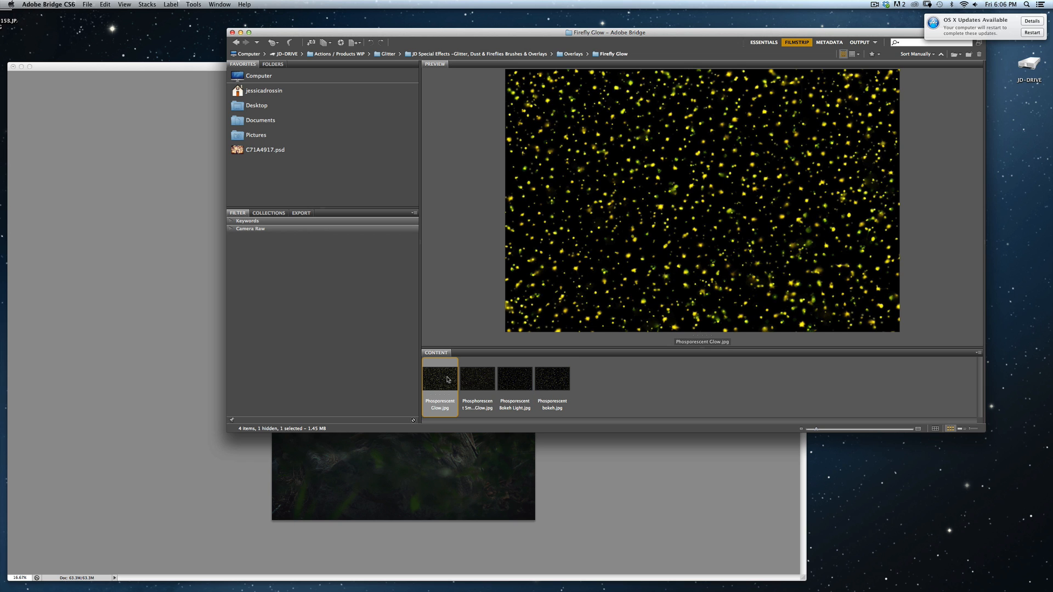
{"action": "left_click_drag", "start_coordinate": [487, 34], "coordinate": [549, 24]}
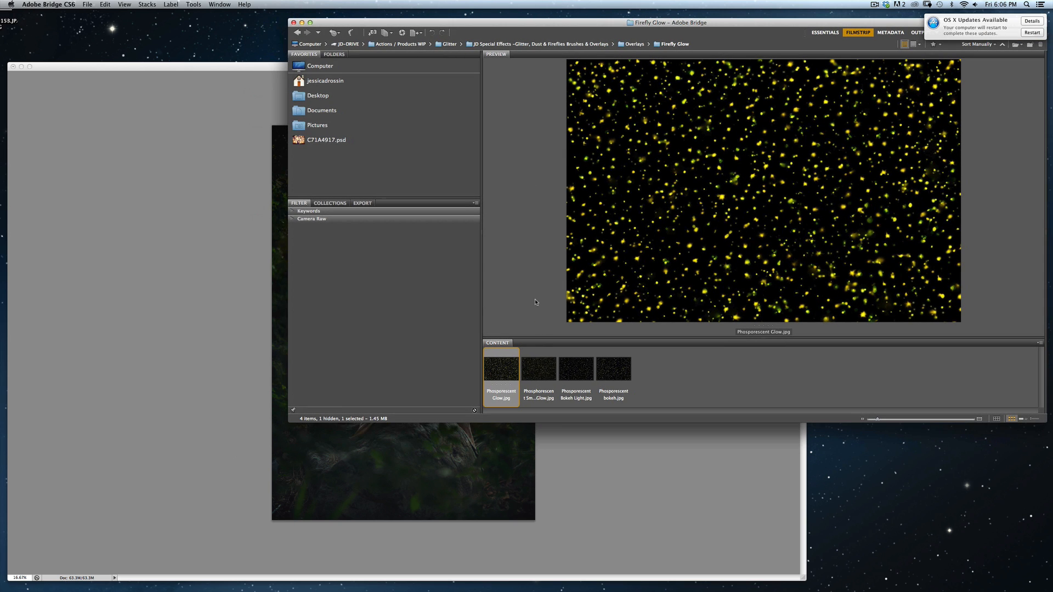
{"action": "left_click_drag", "start_coordinate": [509, 377], "coordinate": [433, 454]}
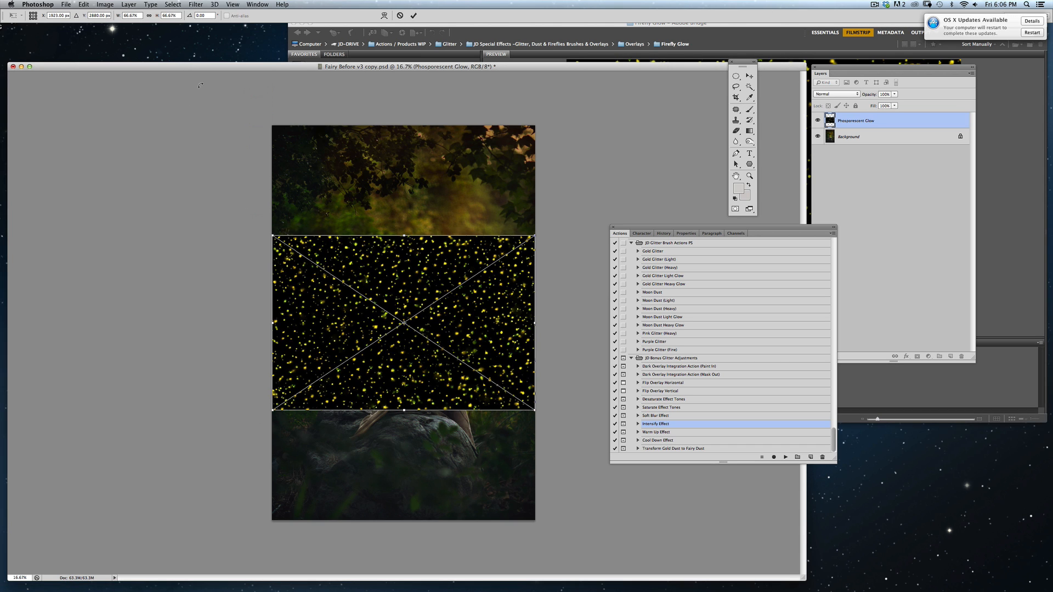
- Rotate the placed Phosporescent Glow overlay by 90 degrees and scale it to cover the whole canvas
{"action": "left_click", "coordinate": [204, 15]}
{"action": "type", "text": "90"}
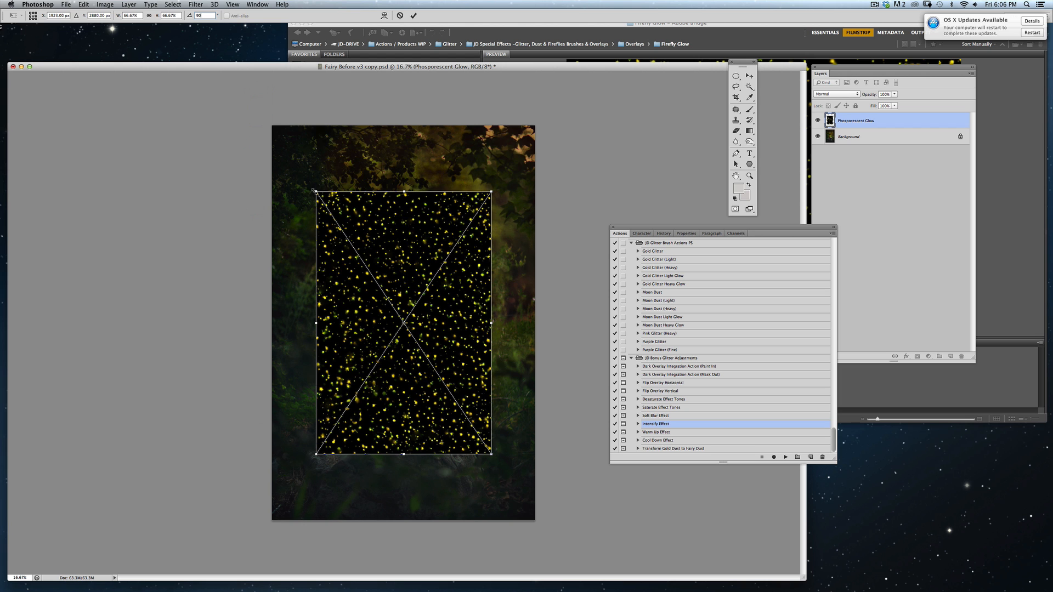
{"action": "left_click_drag", "start_coordinate": [316, 191], "coordinate": [273, 125]}
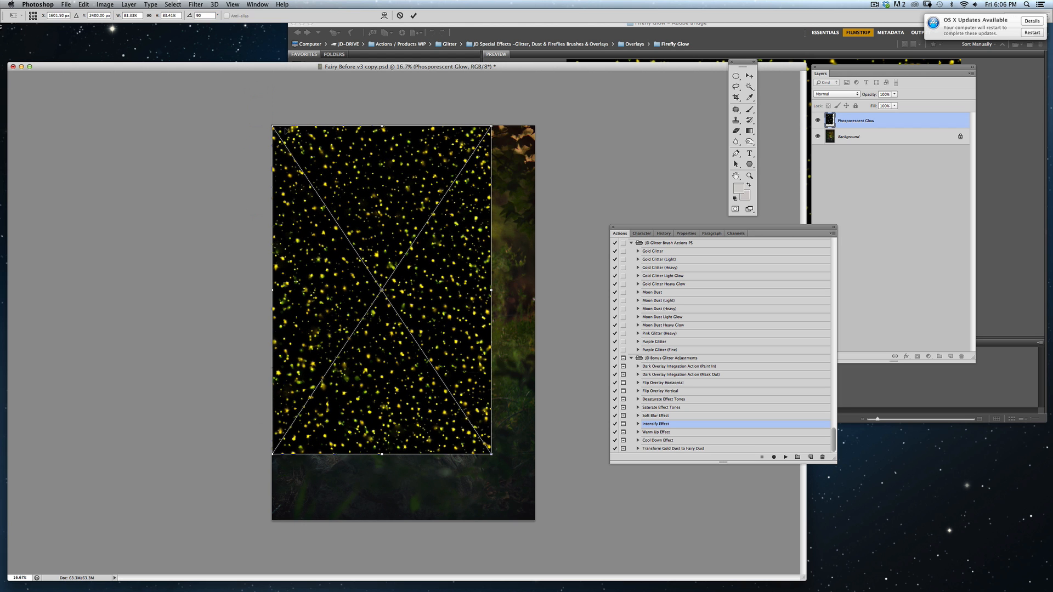
{"action": "left_click_drag", "start_coordinate": [491, 454], "coordinate": [535, 519]}
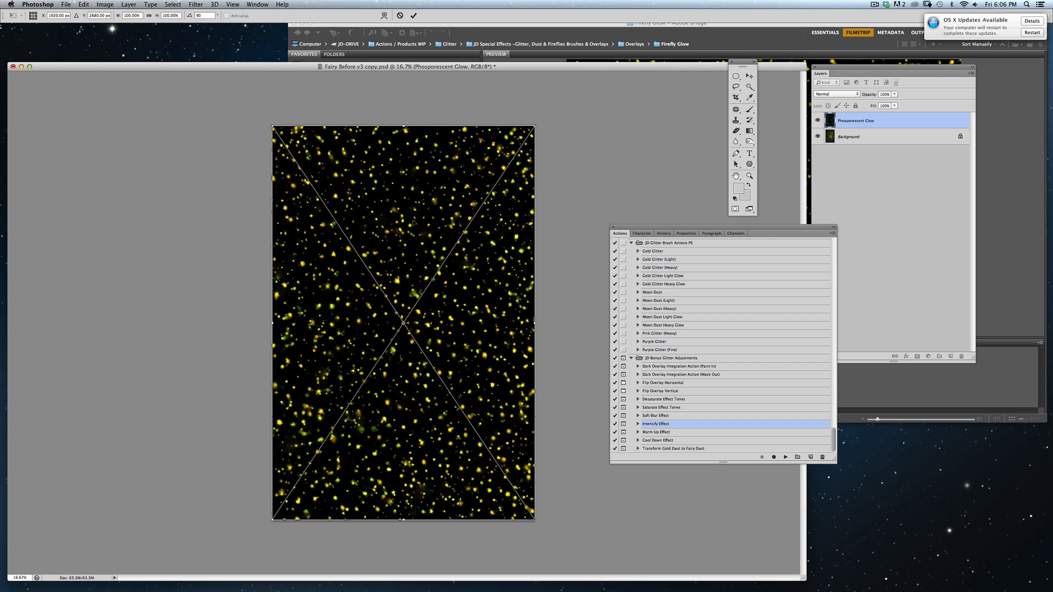
{"action": "left_click", "coordinate": [414, 16]}
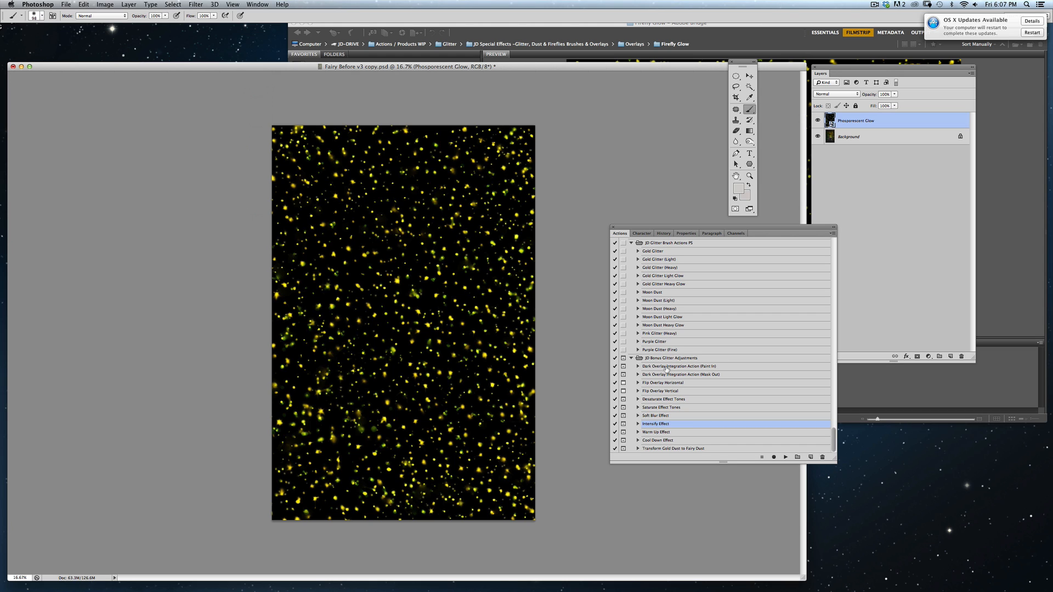
- Try the Lighten blend mode on the Phosporescent Glow layer and switch it to Screen
{"action": "left_click", "coordinate": [830, 94]}
{"action": "left_click", "coordinate": [830, 142]}
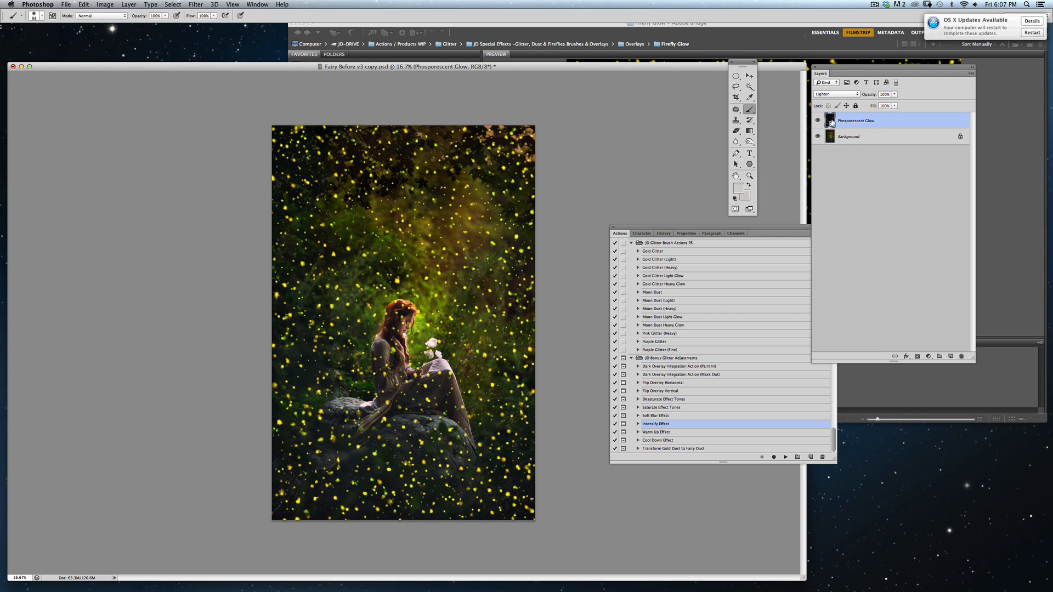
{"action": "left_click", "coordinate": [827, 95]}
{"action": "left_click", "coordinate": [829, 99]}
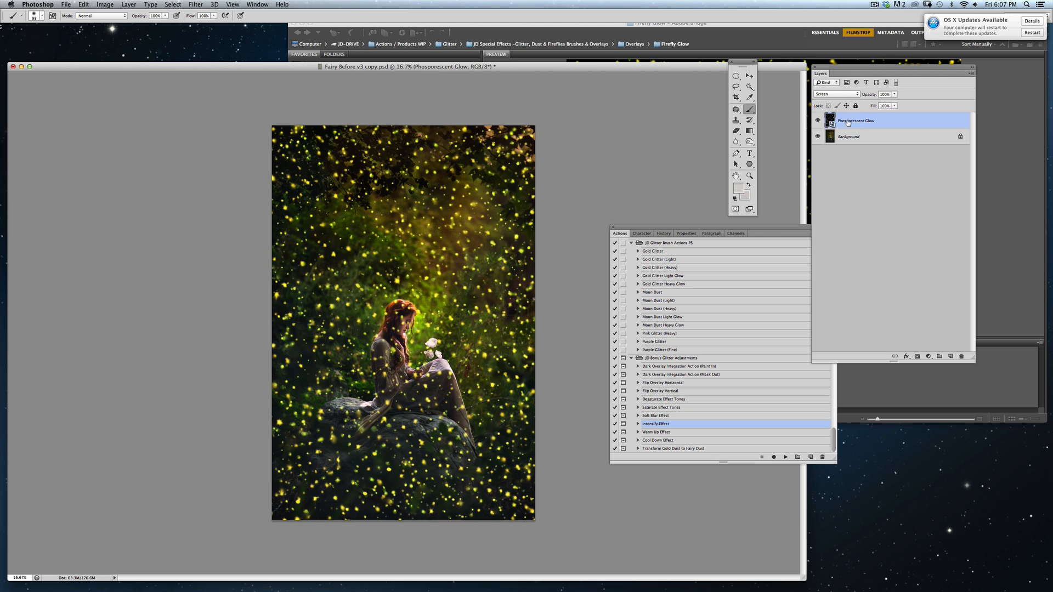
- Rasterize the Phosporescent Glow smart object into a regular layer
{"action": "left_click", "coordinate": [132, 5]}
{"action": "mouse_move", "coordinate": [152, 164]}
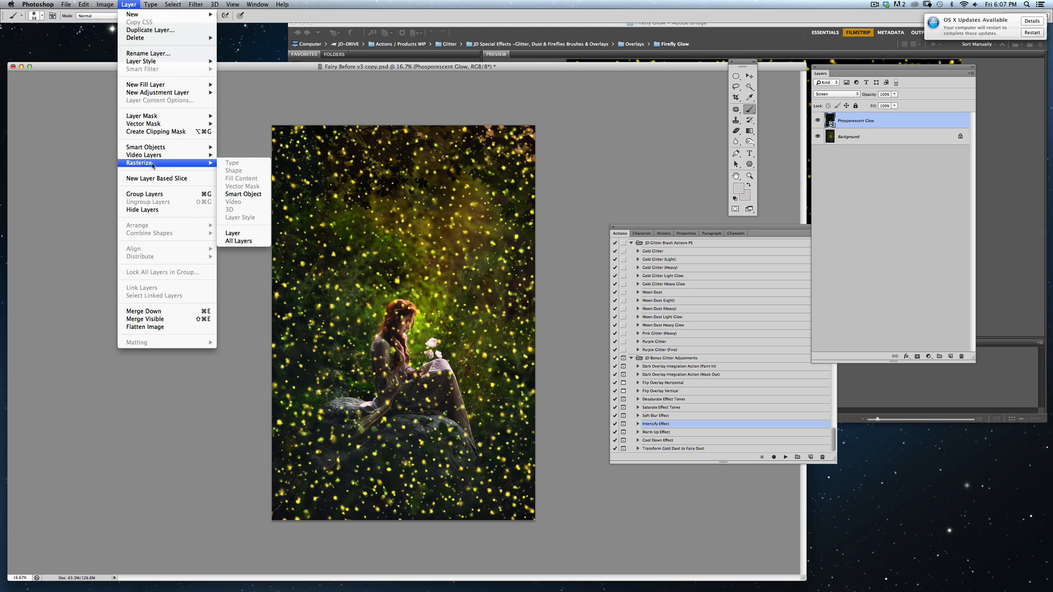
{"action": "left_click", "coordinate": [243, 195]}
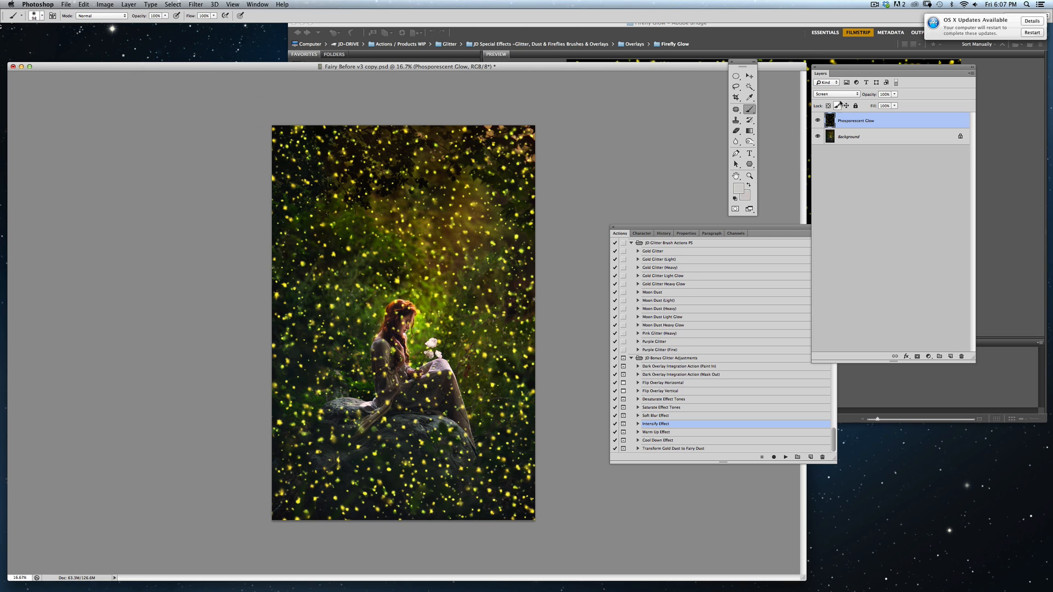
- Try a black layer mask on the Phosporescent Glow layer and delete it without applying it
{"action": "left_click", "coordinate": [917, 357], "text": "alt"}
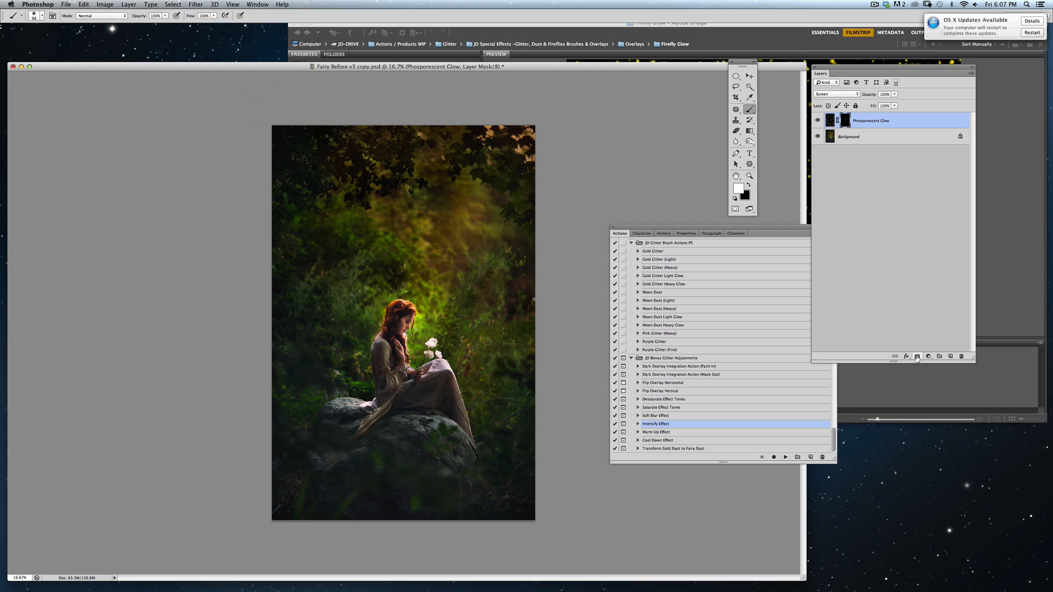
{"action": "left_click_drag", "start_coordinate": [845, 120], "coordinate": [961, 357]}
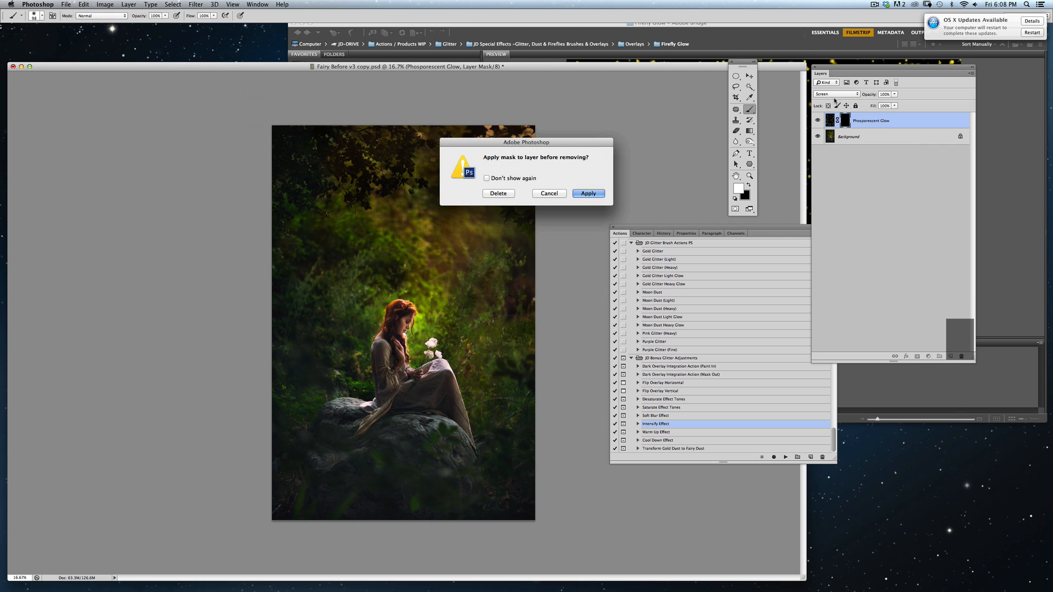
{"action": "left_click", "coordinate": [497, 193]}
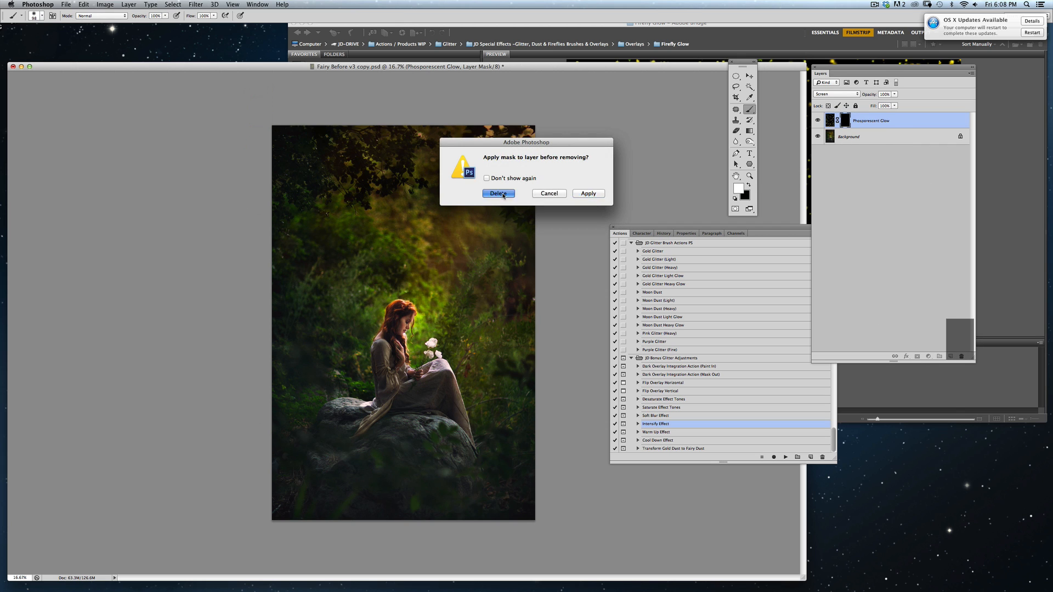
- Set the Phosporescent Glow layer's blend mode to Normal and run the Dark Overlay Integration Action (Paint In) on it
{"action": "left_click", "coordinate": [845, 93]}
{"action": "left_click", "coordinate": [824, 41]}
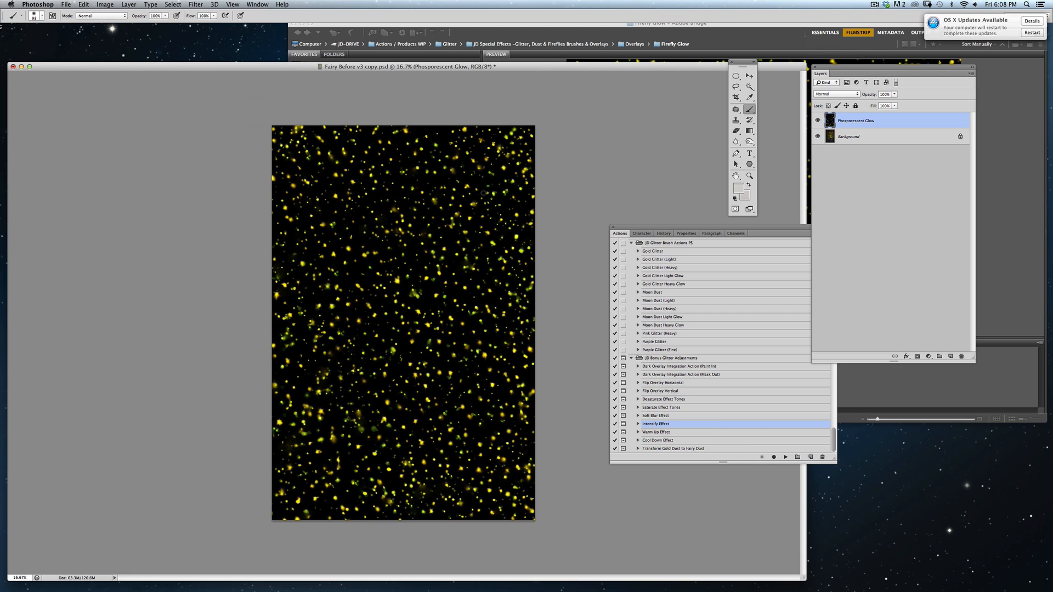
{"action": "left_click", "coordinate": [667, 366]}
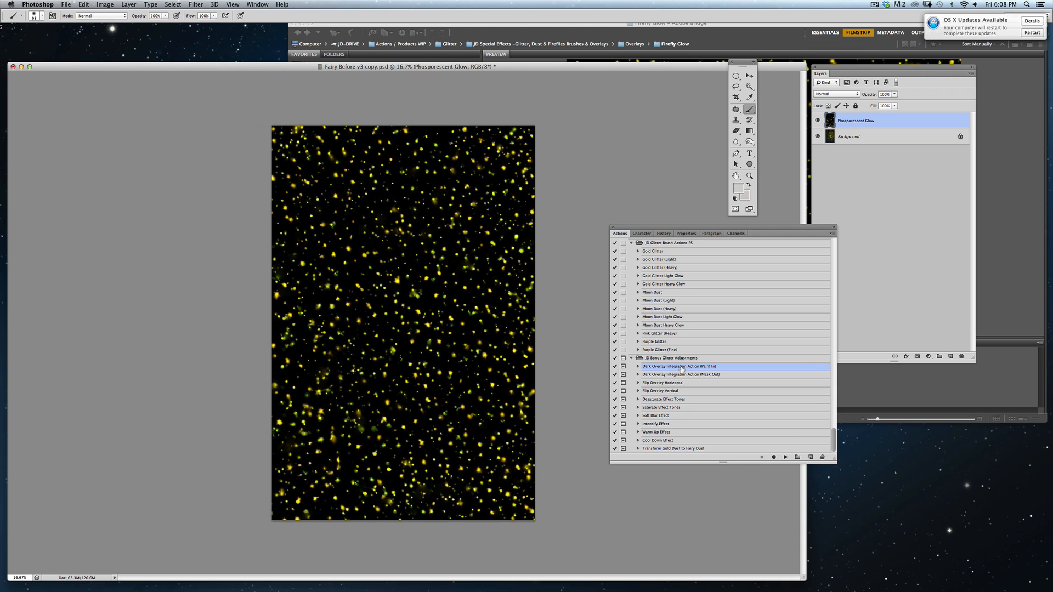
{"action": "left_click", "coordinate": [785, 457]}
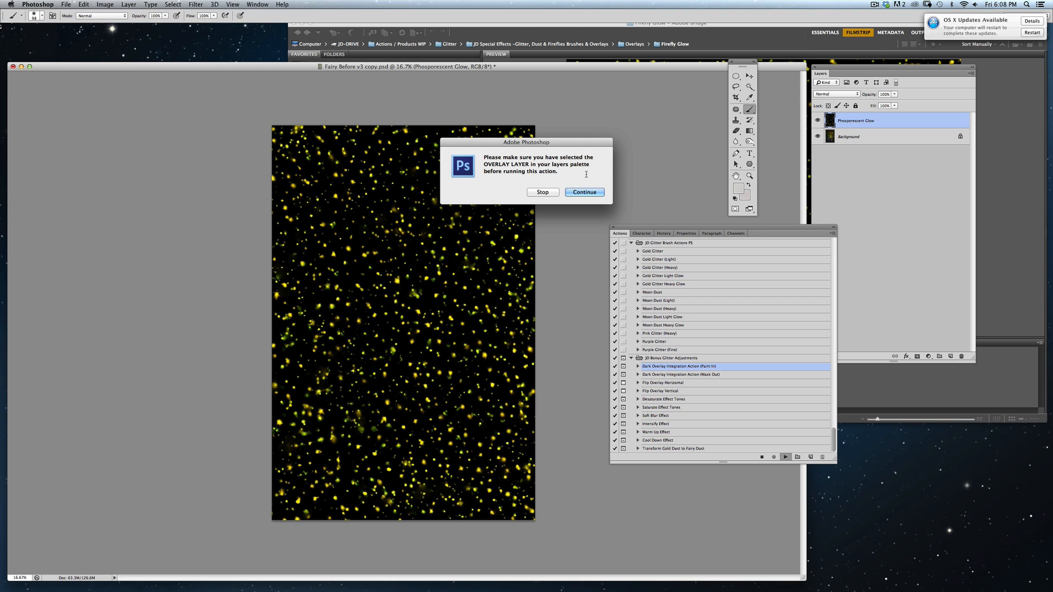
{"action": "left_click", "coordinate": [583, 193]}
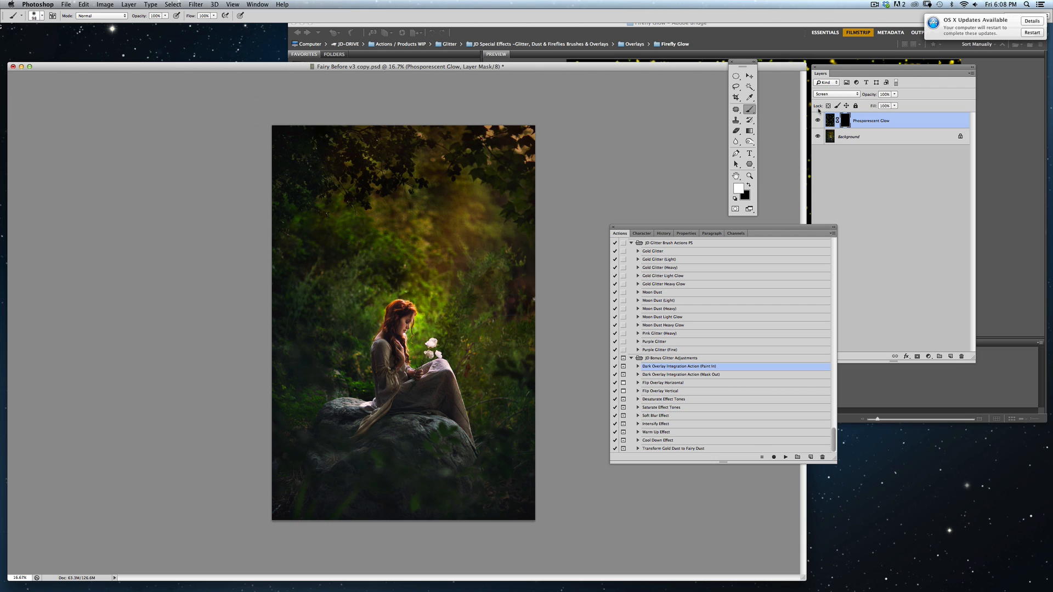
- Paint white on the Phosporescent Glow layer mask to reveal fireflies behind the girl and on both sides of the rock
{"action": "left_click", "coordinate": [845, 121]}
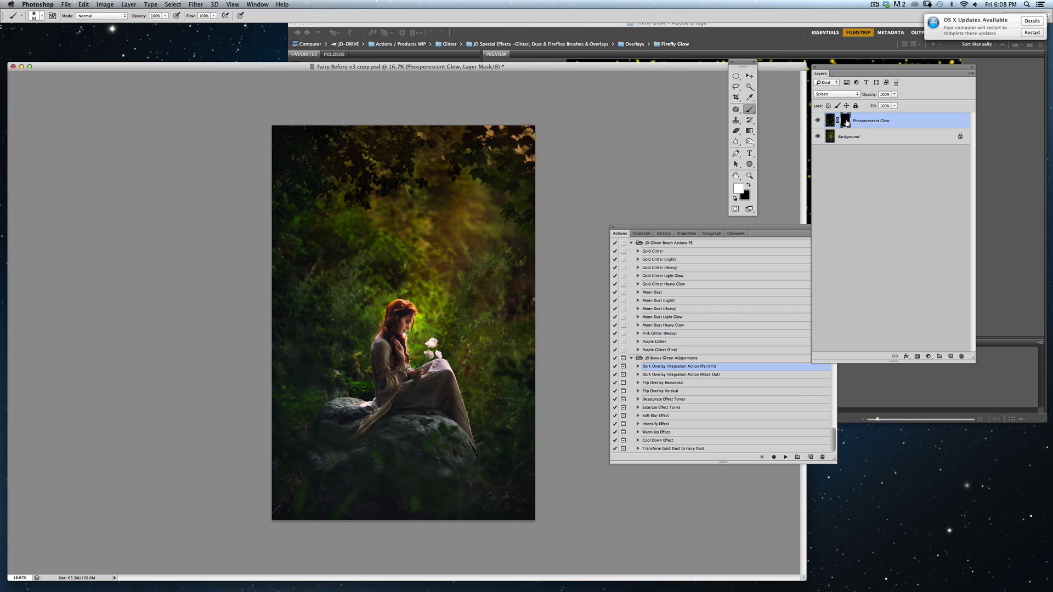
{"action": "mouse_move", "coordinate": [460, 214]}
{"action": "left_mouse_down"}
{"action": "mouse_move", "coordinate": [429, 280]}
{"action": "mouse_move", "coordinate": [448, 289]}
{"action": "left_mouse_up"}
{"action": "mouse_move", "coordinate": [389, 334]}
{"action": "left_mouse_down"}
{"action": "mouse_move", "coordinate": [344, 310]}
{"action": "mouse_move", "coordinate": [326, 321]}
{"action": "mouse_move", "coordinate": [302, 365]}
{"action": "mouse_move", "coordinate": [331, 372]}
{"action": "mouse_move", "coordinate": [318, 362]}
{"action": "mouse_move", "coordinate": [313, 389]}
{"action": "left_mouse_up"}
{"action": "mouse_move", "coordinate": [506, 377]}
{"action": "left_mouse_down"}
{"action": "mouse_move", "coordinate": [497, 409]}
{"action": "mouse_move", "coordinate": [477, 412]}
{"action": "mouse_move", "coordinate": [520, 343]}
{"action": "mouse_move", "coordinate": [500, 369]}
{"action": "mouse_move", "coordinate": [529, 394]}
{"action": "mouse_move", "coordinate": [497, 421]}
{"action": "left_mouse_up"}
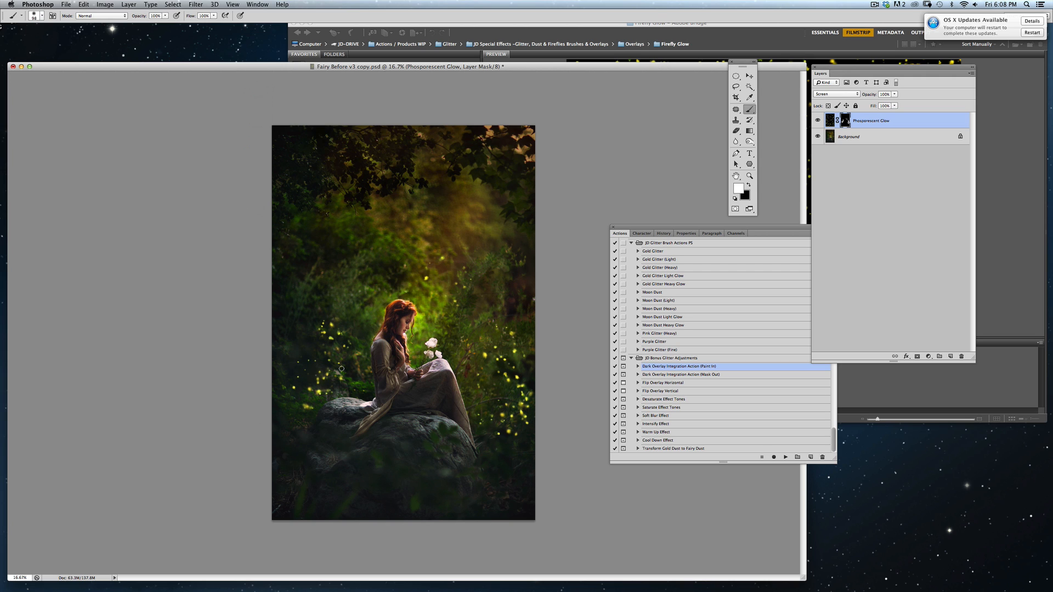
{"action": "mouse_move", "coordinate": [328, 373]}
{"action": "left_mouse_down"}
{"action": "mouse_move", "coordinate": [292, 362]}
{"action": "mouse_move", "coordinate": [306, 340]}
{"action": "left_mouse_up"}
- Delete the painted Phosporescent Glow mask without applying it and set the layer's blend mode back to Normal
{"action": "left_click_drag", "start_coordinate": [845, 117], "coordinate": [966, 353]}
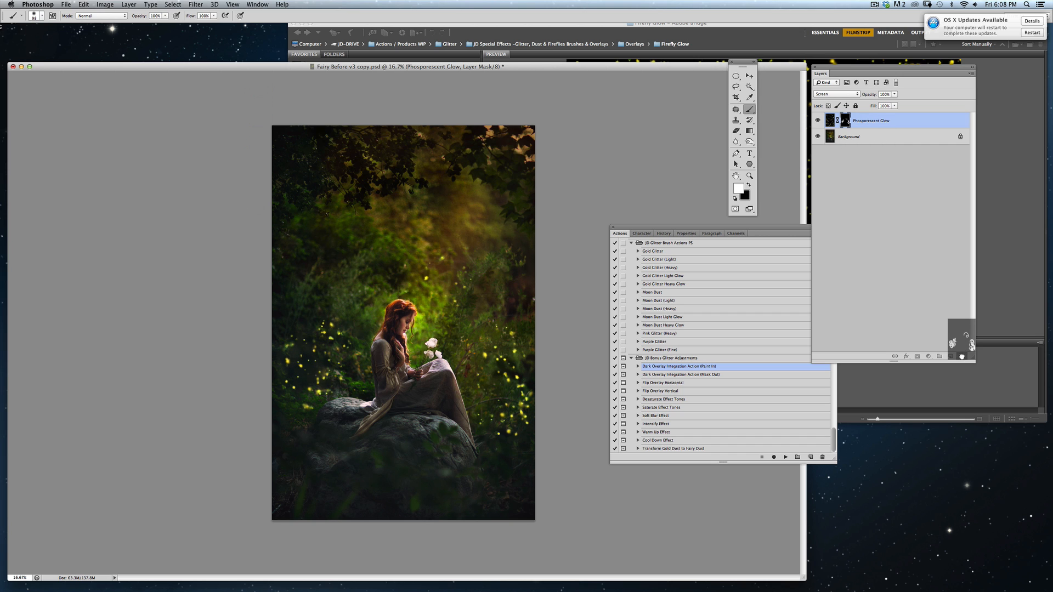
{"action": "left_click", "coordinate": [498, 195]}
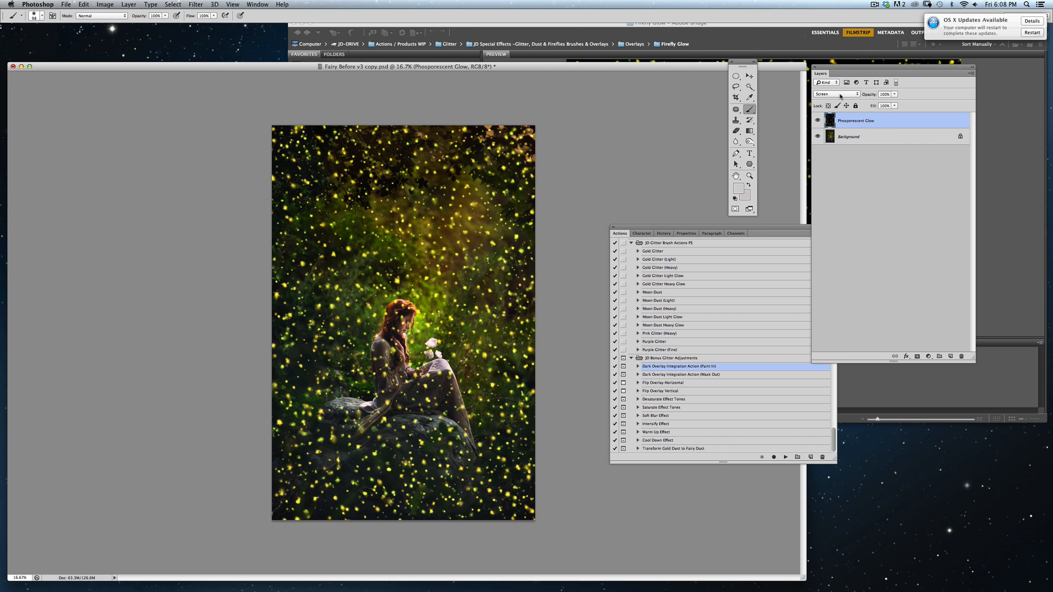
{"action": "left_click", "coordinate": [837, 93]}
{"action": "left_click", "coordinate": [837, 42]}
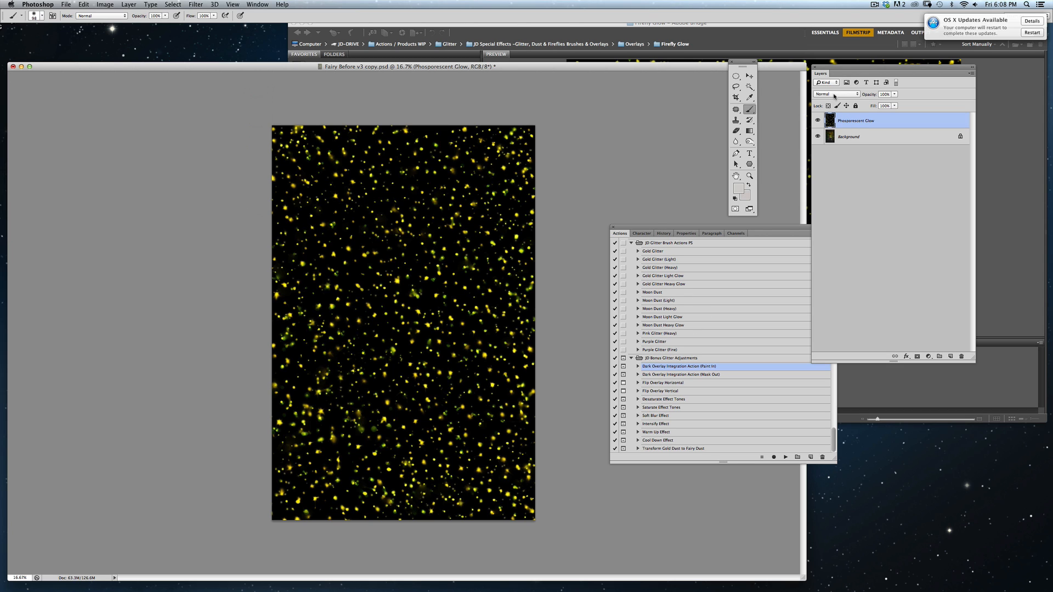
- Run the Dark Overlay Integration Action (Mask Out) on the Phosporescent Glow layer
{"action": "left_click", "coordinate": [668, 375]}
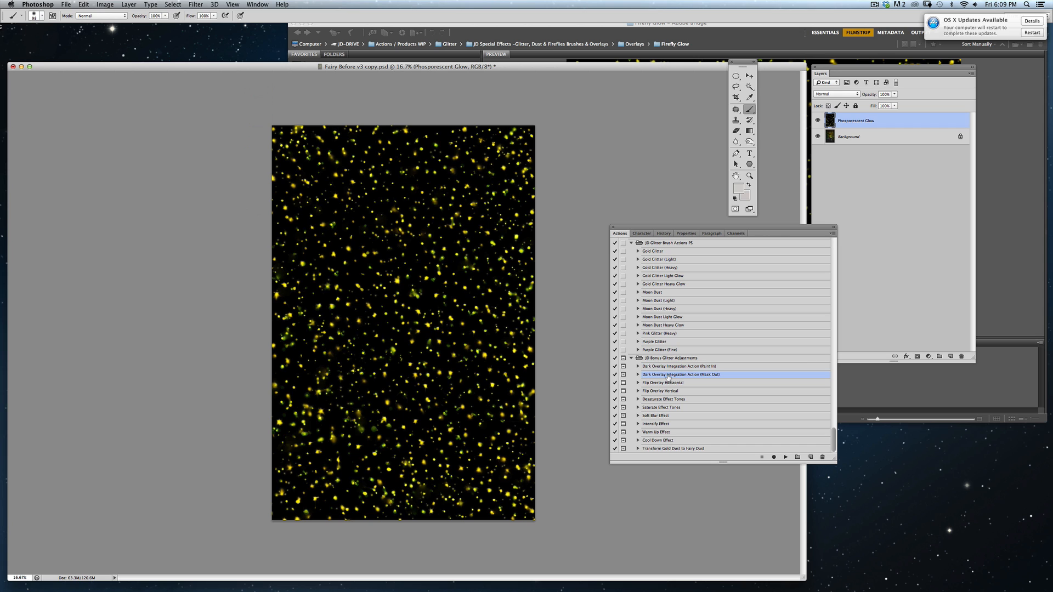
{"action": "left_click", "coordinate": [785, 457]}
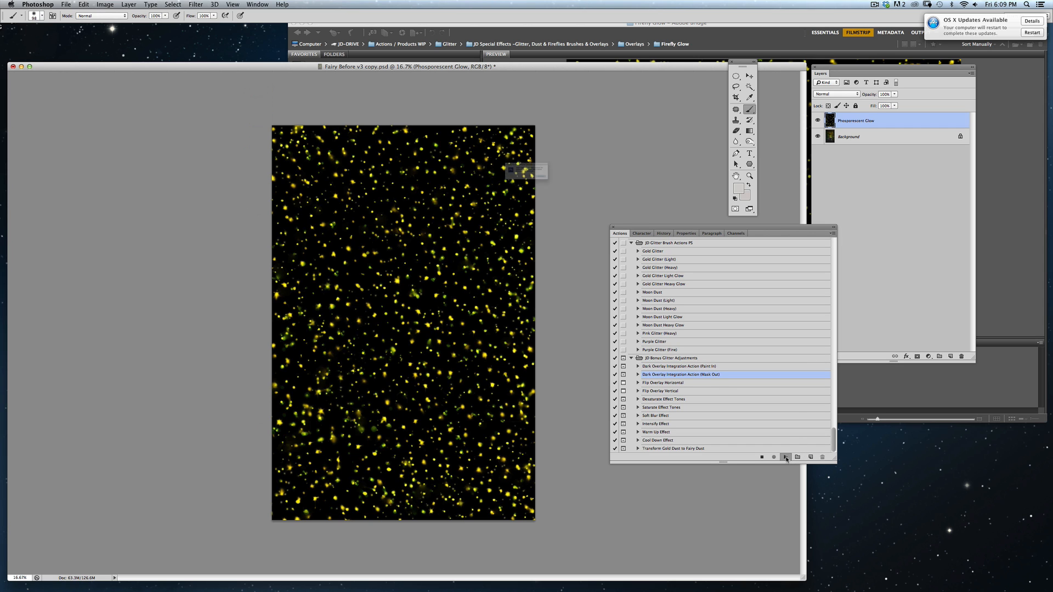
{"action": "left_click", "coordinate": [589, 191]}
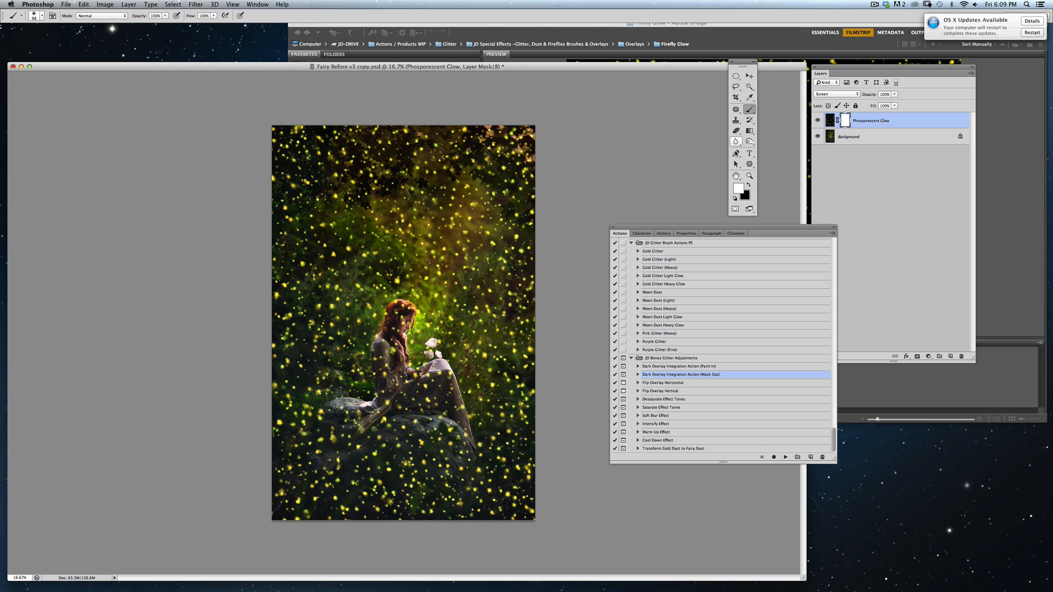
- Paint black on the Phosporescent Glow mask with an enlarged brush over the girl and upper trees, and fade surrounding fireflies at 49% brush opacity
{"action": "left_click", "coordinate": [748, 187]}
{"action": "left_click", "coordinate": [42, 16]}
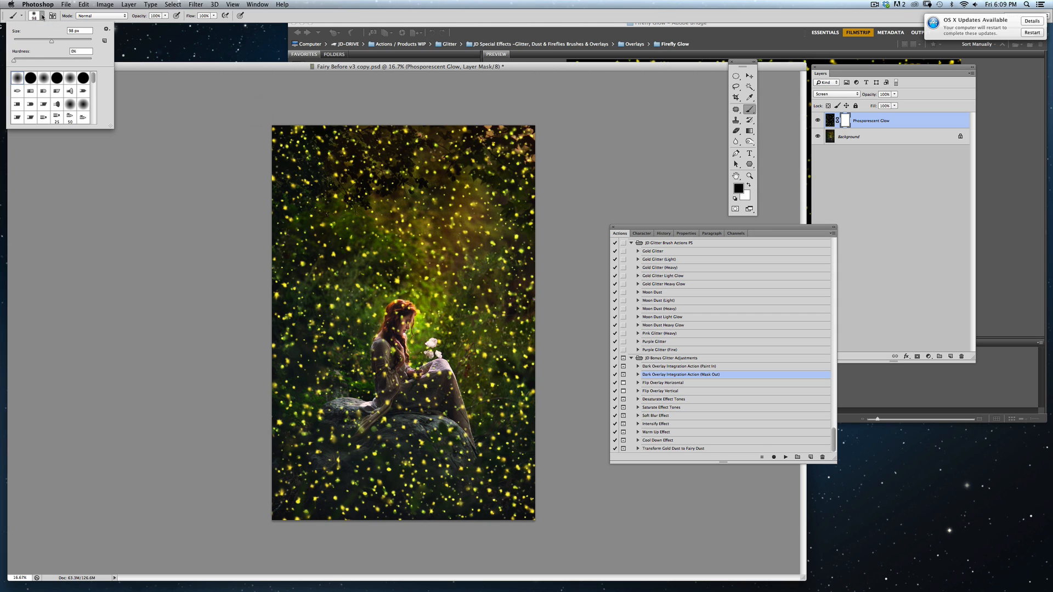
{"action": "left_click", "coordinate": [76, 41]}
{"action": "mouse_move", "coordinate": [305, 159]}
{"action": "left_mouse_down"}
{"action": "mouse_move", "coordinate": [311, 120]}
{"action": "mouse_move", "coordinate": [259, 170]}
{"action": "mouse_move", "coordinate": [408, 125]}
{"action": "mouse_move", "coordinate": [348, 191]}
{"action": "mouse_move", "coordinate": [353, 237]}
{"action": "mouse_move", "coordinate": [403, 216]}
{"action": "mouse_move", "coordinate": [467, 247]}
{"action": "mouse_move", "coordinate": [440, 224]}
{"action": "mouse_move", "coordinate": [402, 236]}
{"action": "mouse_move", "coordinate": [397, 363]}
{"action": "mouse_move", "coordinate": [420, 364]}
{"action": "mouse_move", "coordinate": [320, 417]}
{"action": "mouse_move", "coordinate": [346, 479]}
{"action": "mouse_move", "coordinate": [267, 479]}
{"action": "mouse_move", "coordinate": [273, 521]}
{"action": "mouse_move", "coordinate": [483, 496]}
{"action": "mouse_move", "coordinate": [472, 493]}
{"action": "mouse_move", "coordinate": [539, 519]}
{"action": "mouse_move", "coordinate": [522, 395]}
{"action": "mouse_move", "coordinate": [461, 359]}
{"action": "mouse_move", "coordinate": [474, 302]}
{"action": "mouse_move", "coordinate": [498, 294]}
{"action": "mouse_move", "coordinate": [459, 229]}
{"action": "mouse_move", "coordinate": [468, 237]}
{"action": "mouse_move", "coordinate": [418, 212]}
{"action": "mouse_move", "coordinate": [479, 129]}
{"action": "mouse_move", "coordinate": [570, 170]}
{"action": "mouse_move", "coordinate": [491, 312]}
{"action": "mouse_move", "coordinate": [371, 181]}
{"action": "left_mouse_up"}
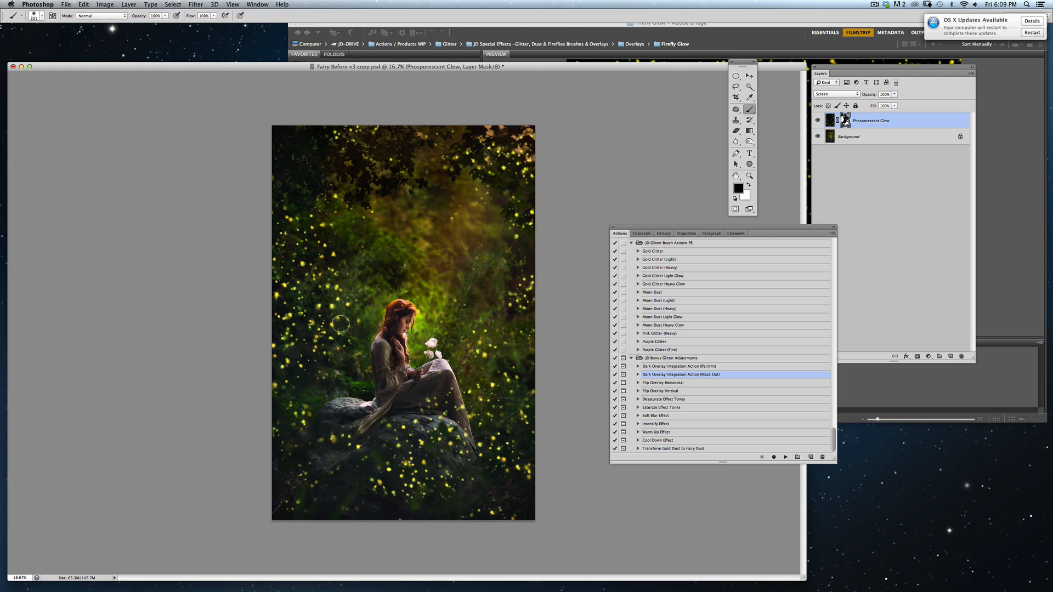
{"action": "left_click", "coordinate": [158, 14]}
{"action": "type", "text": "49"}
{"action": "key", "text": "Return"}
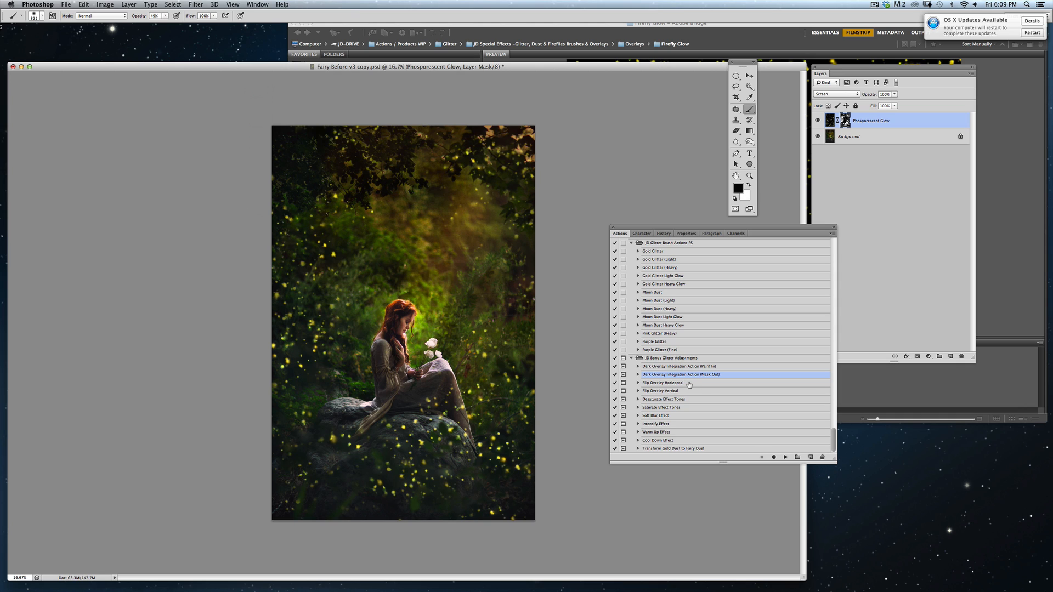
- Run the Warm Up Effect action on the Phosporescent Glow layer's image rather than its mask
{"action": "left_click", "coordinate": [657, 433]}
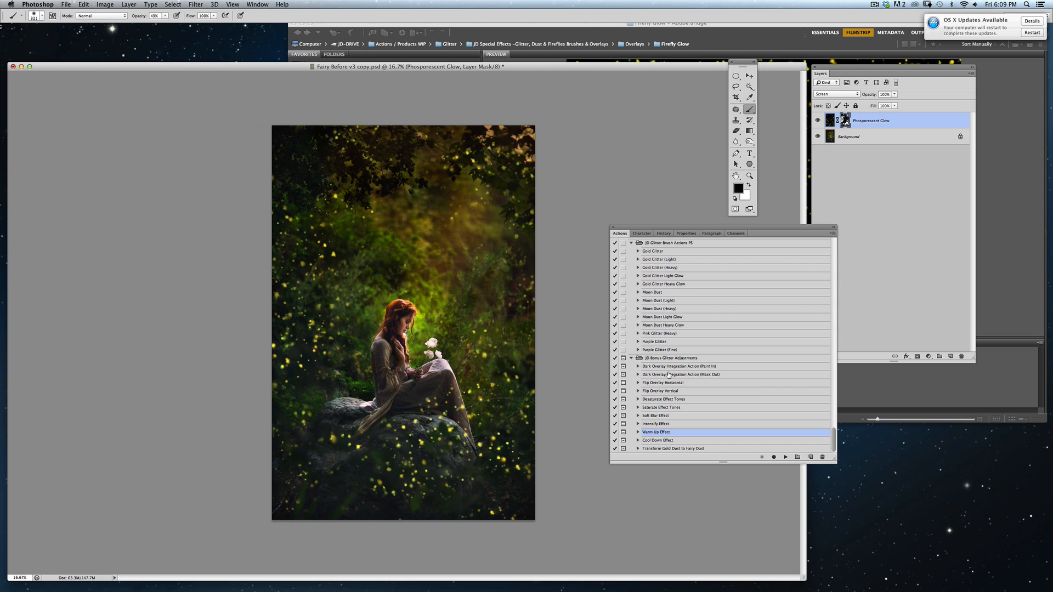
{"action": "left_click", "coordinate": [830, 121]}
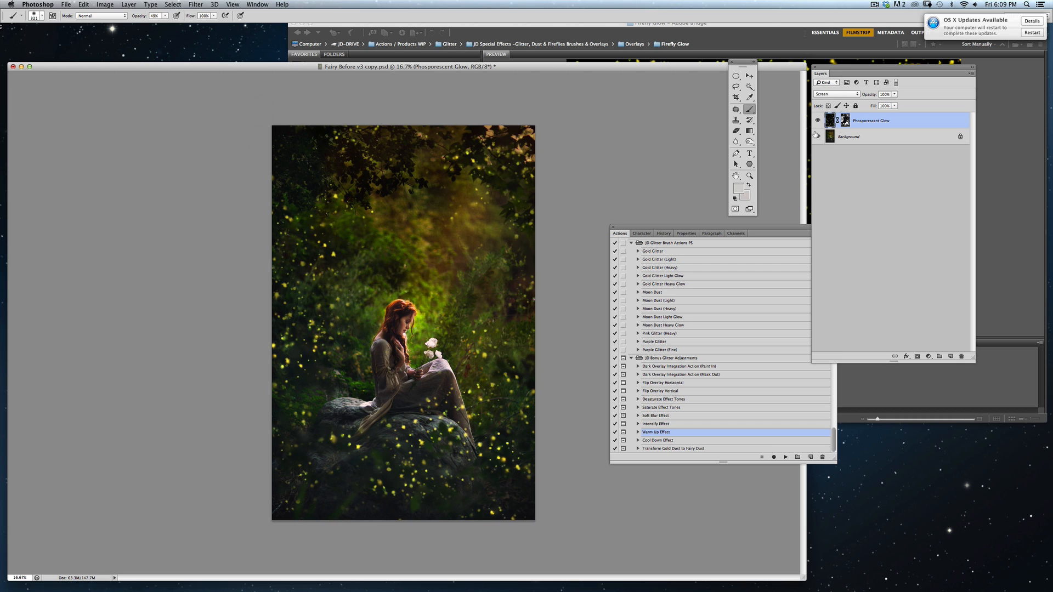
{"action": "left_click", "coordinate": [785, 458]}
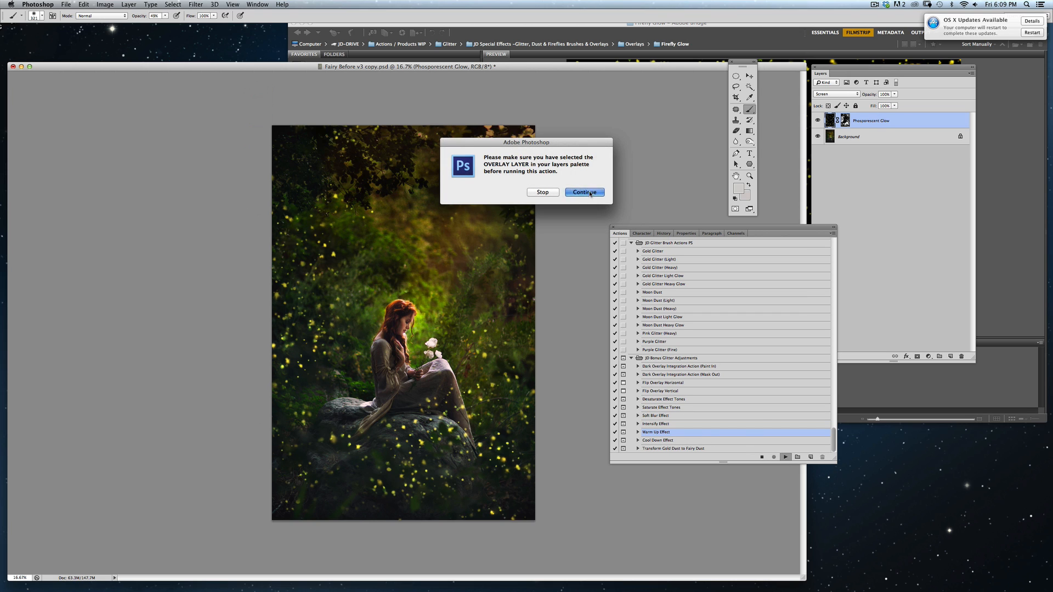
{"action": "left_click", "coordinate": [585, 192]}
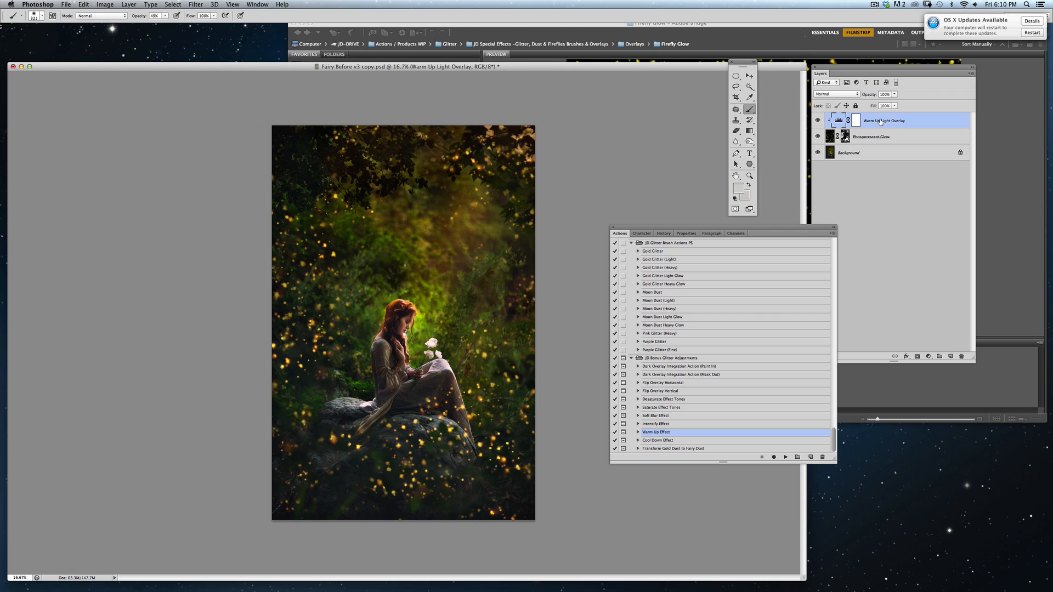
- Compare the fireflies with and without the Warm Up Light Overlay layer and check its opacity control
{"action": "left_click", "coordinate": [818, 121]}
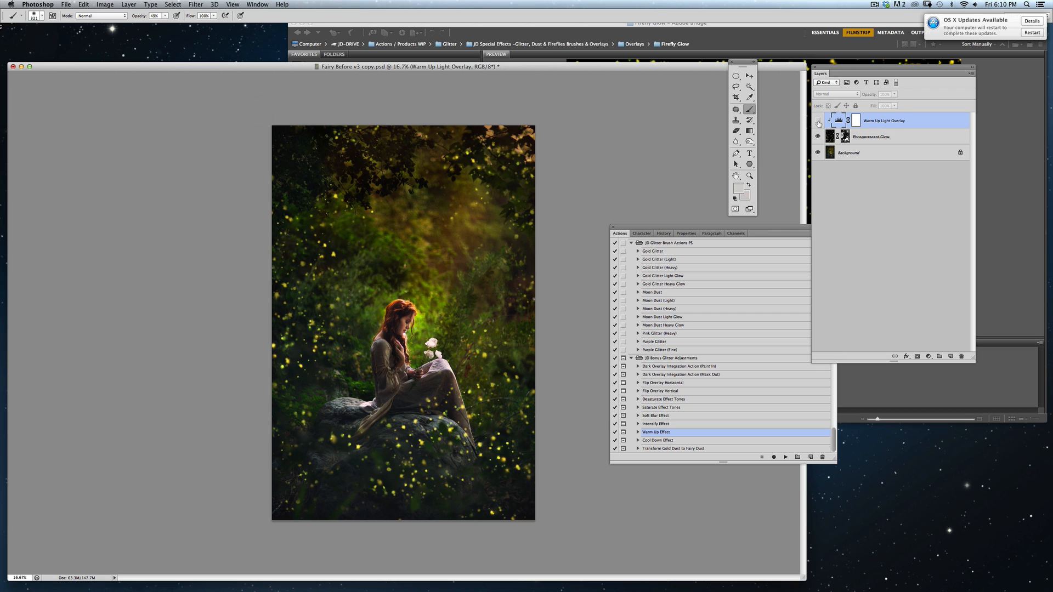
{"action": "left_click", "coordinate": [818, 121]}
{"action": "left_click", "coordinate": [817, 122]}
{"action": "left_click", "coordinate": [817, 122]}
{"action": "left_click", "coordinate": [817, 121]}
{"action": "left_click", "coordinate": [817, 121]}
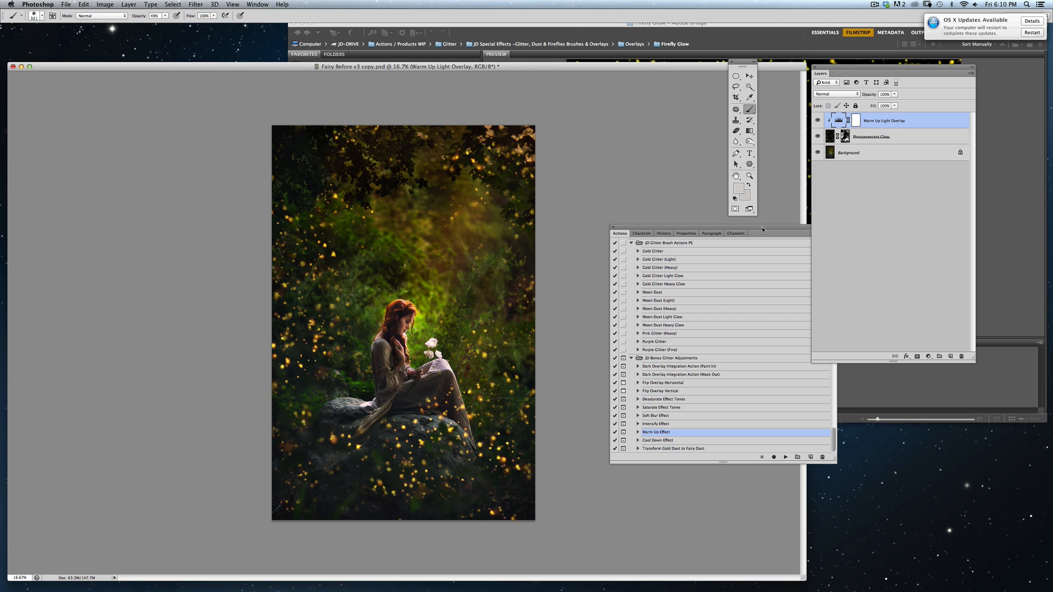
{"action": "left_click", "coordinate": [894, 95]}
{"action": "left_click_drag", "start_coordinate": [896, 103], "coordinate": [936, 107]}
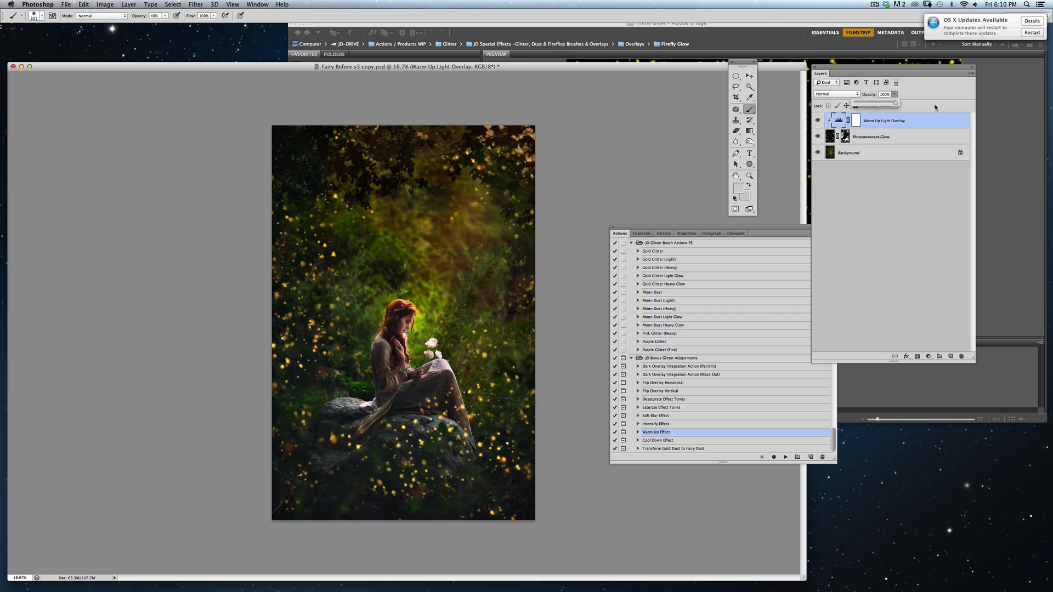
- Hide the Warm Up Light Overlay layer and run the Cool Down Effect action on the Phosporescent Glow layer
{"action": "left_click", "coordinate": [818, 120]}
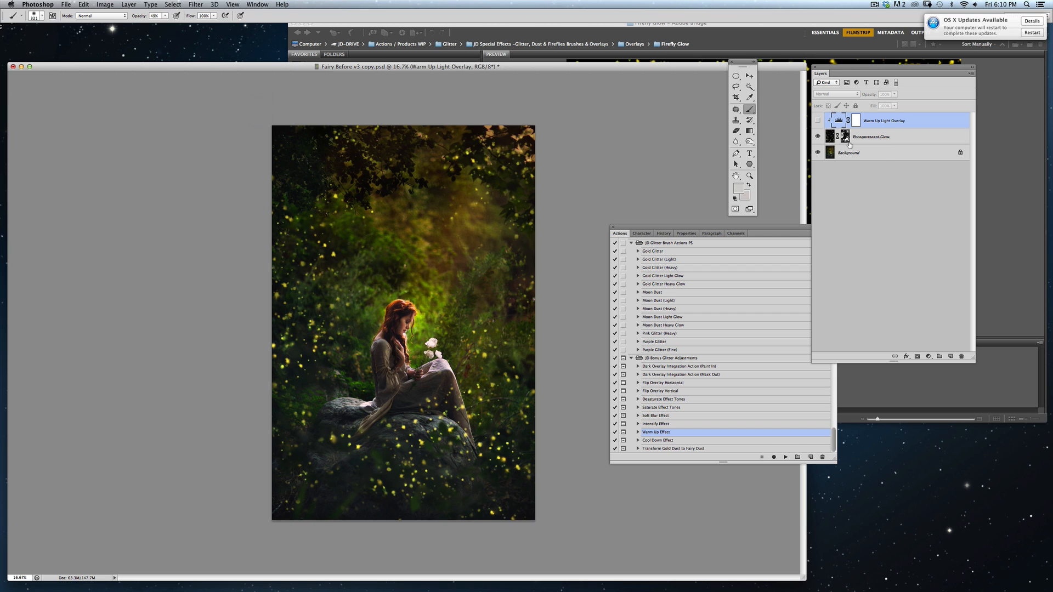
{"action": "left_click", "coordinate": [830, 136]}
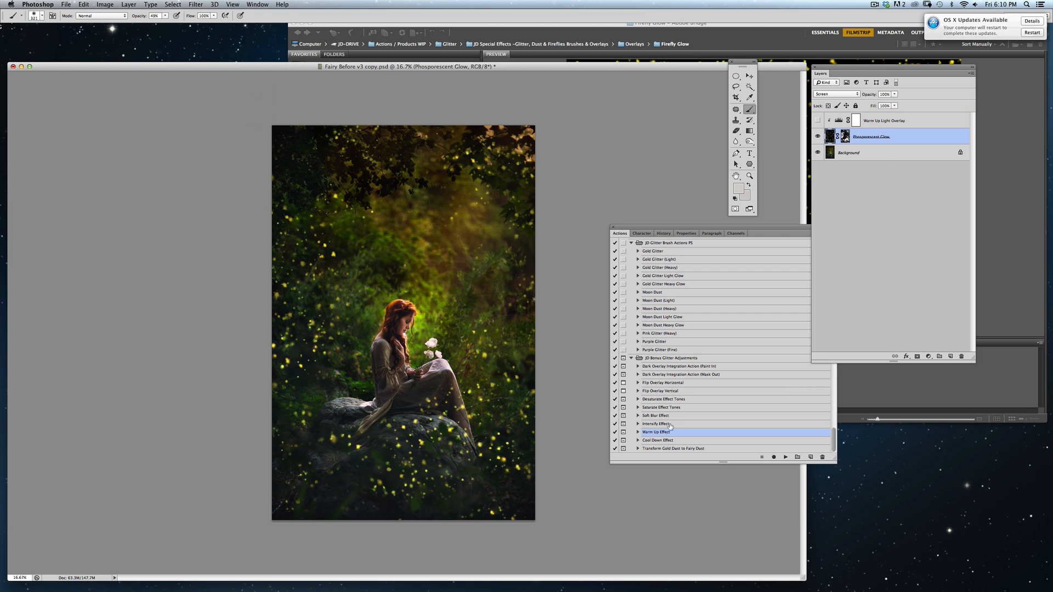
{"action": "left_click", "coordinate": [661, 440]}
{"action": "left_click", "coordinate": [786, 457]}
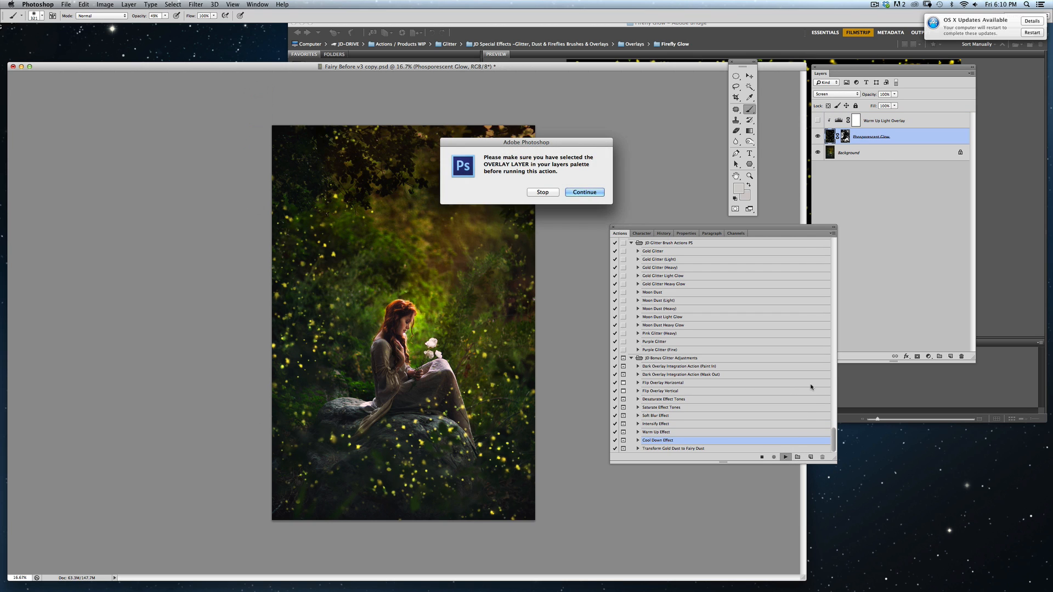
{"action": "left_click", "coordinate": [584, 192]}
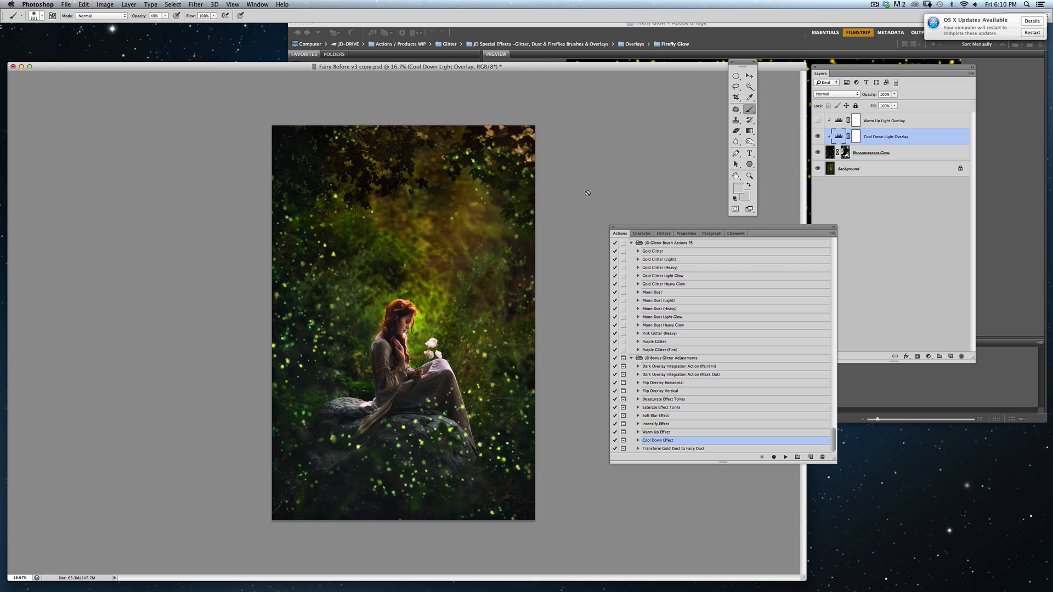
- Hide the Cool Down Light Overlay layer and run the Intensify Effect action on the Phosporescent Glow layer
{"action": "left_click", "coordinate": [818, 137]}
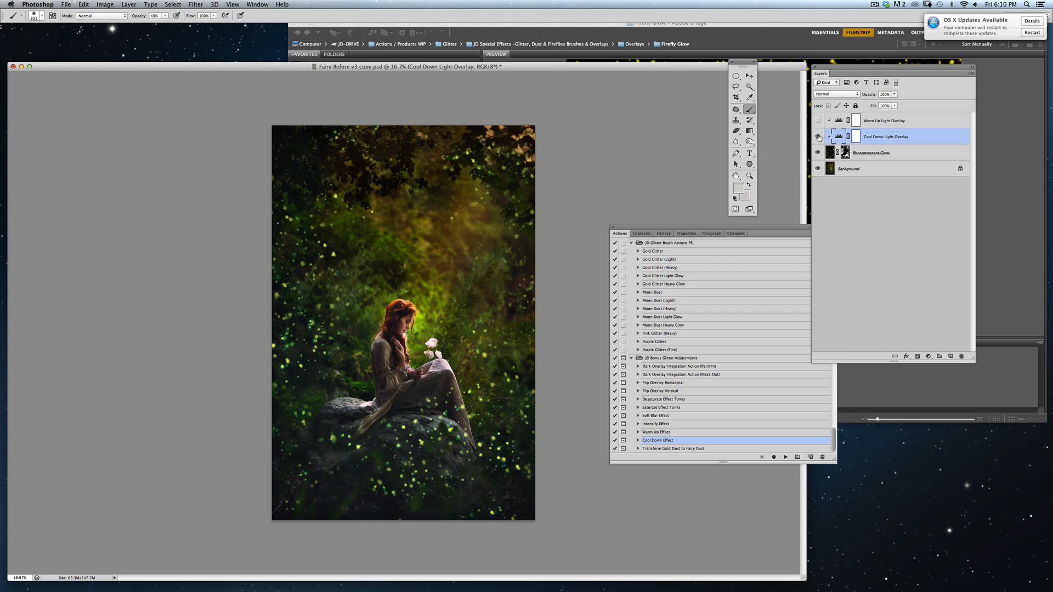
{"action": "left_click", "coordinate": [818, 137]}
{"action": "left_click", "coordinate": [673, 425]}
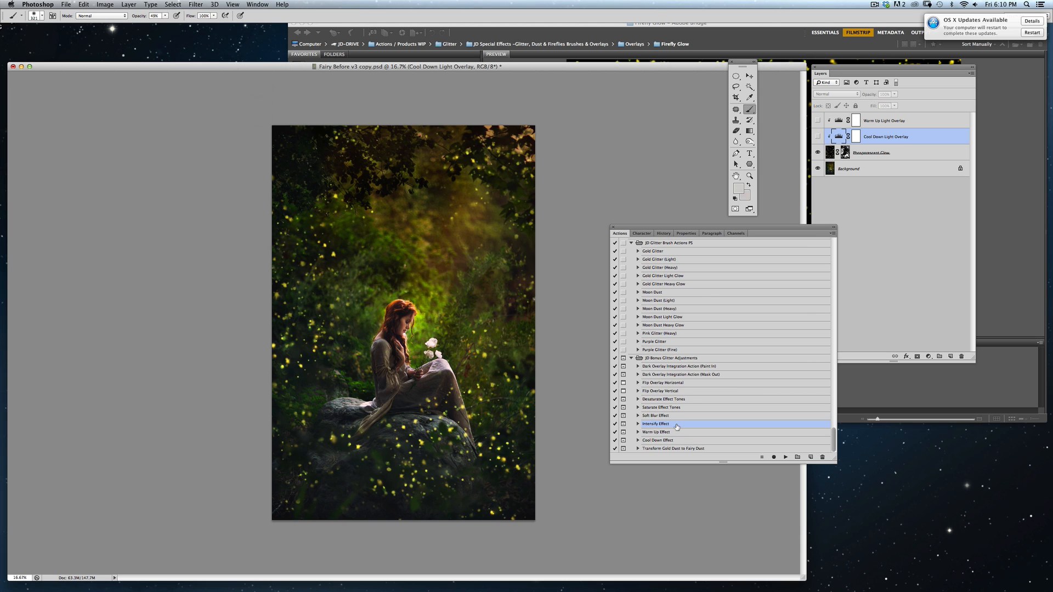
{"action": "left_click", "coordinate": [829, 153]}
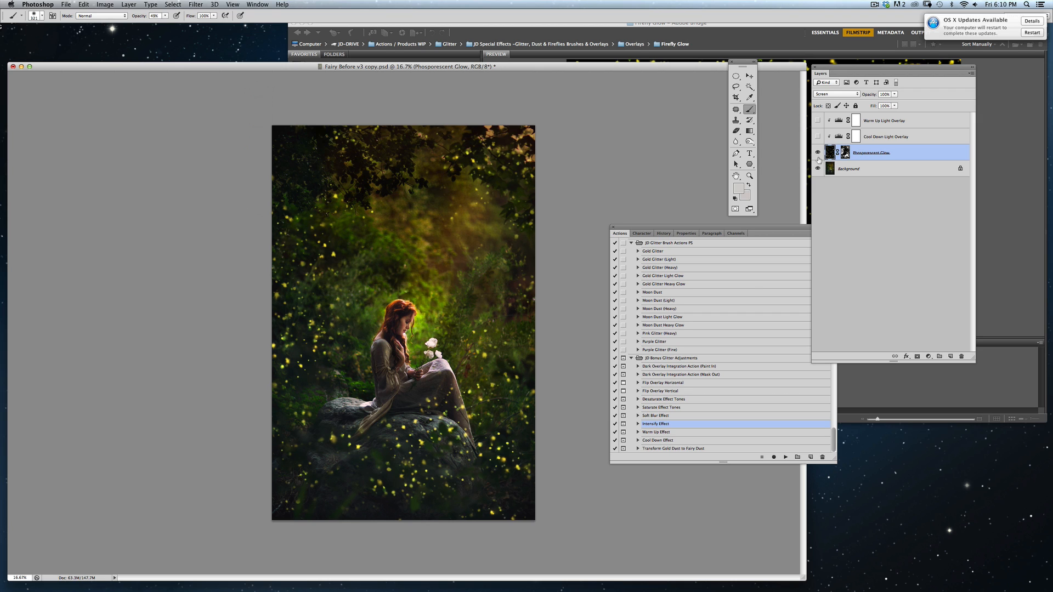
{"action": "left_click", "coordinate": [785, 457]}
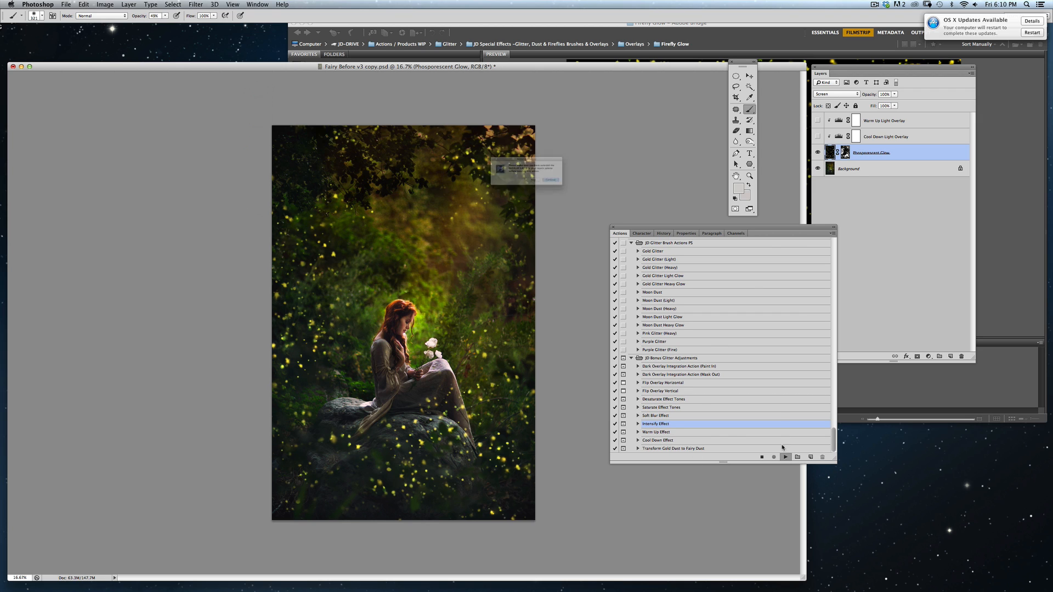
{"action": "left_click", "coordinate": [593, 193]}
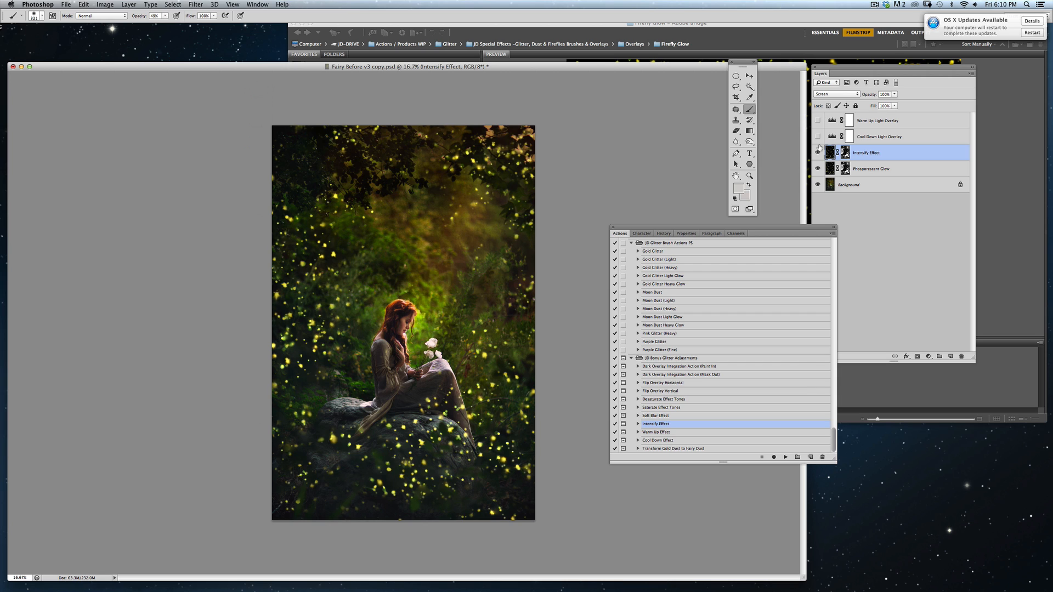
- Hide the Intensify Effect and Phosporescent Glow layers and delete every layer above the Background
{"action": "left_click", "coordinate": [817, 153]}
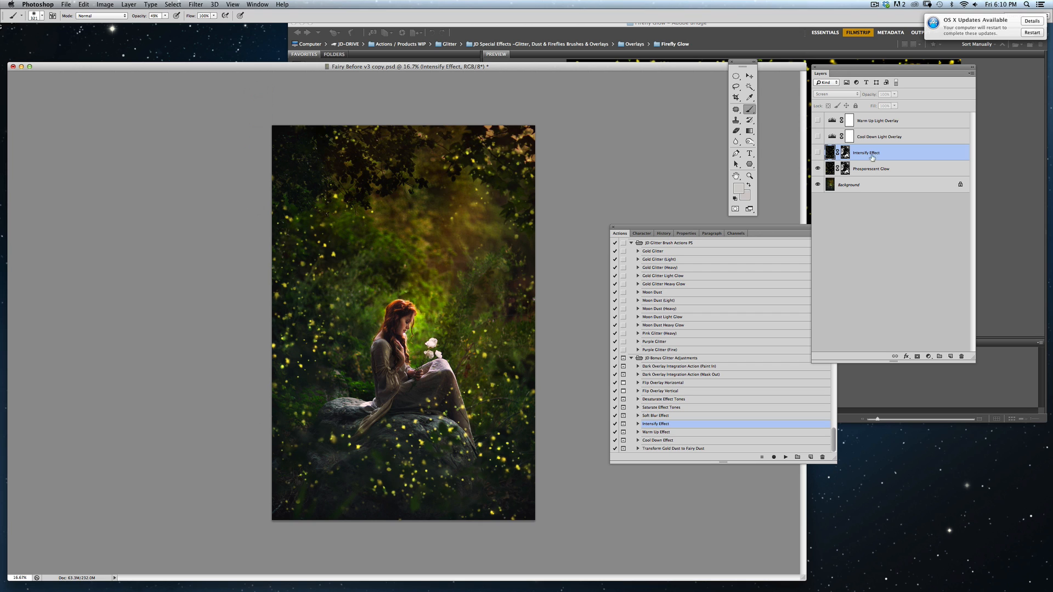
{"action": "left_click", "coordinate": [818, 168]}
{"action": "left_click", "coordinate": [918, 121]}
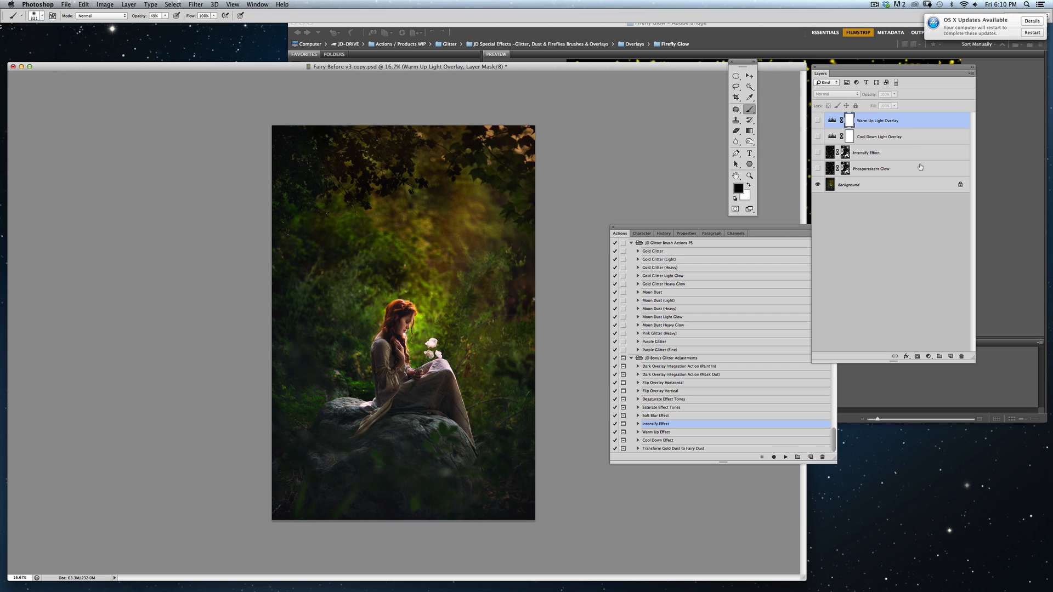
{"action": "left_click", "coordinate": [916, 168], "text": "shift"}
{"action": "left_click_drag", "start_coordinate": [954, 169], "coordinate": [961, 357]}
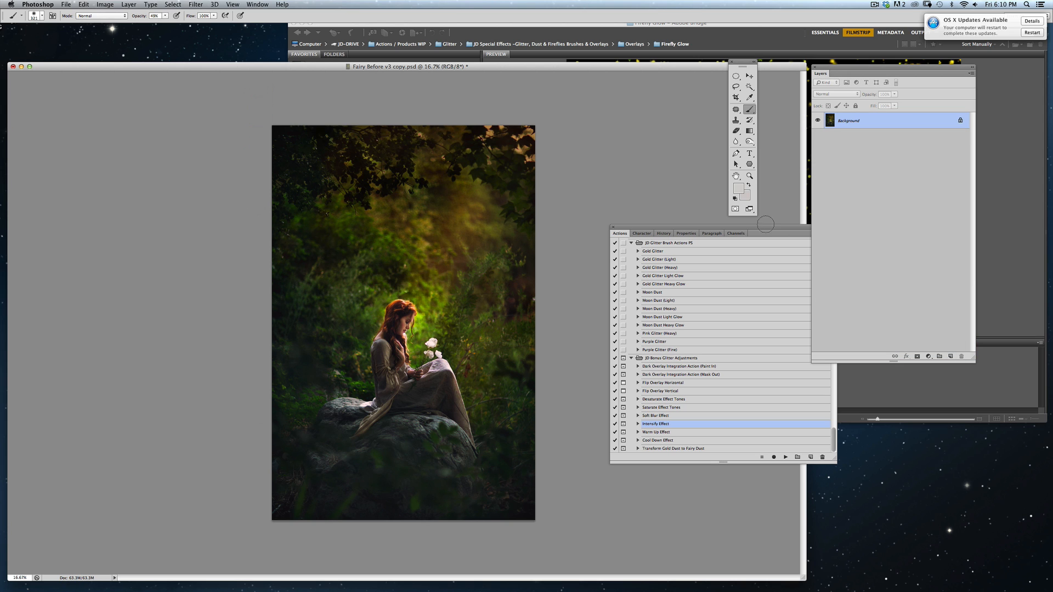
- Switch to Adobe Bridge, open the Fairy Glitter overlays folder and place Starry Glitter 2.jpg into the fairy photo
{"action": "left_click", "coordinate": [881, 380]}
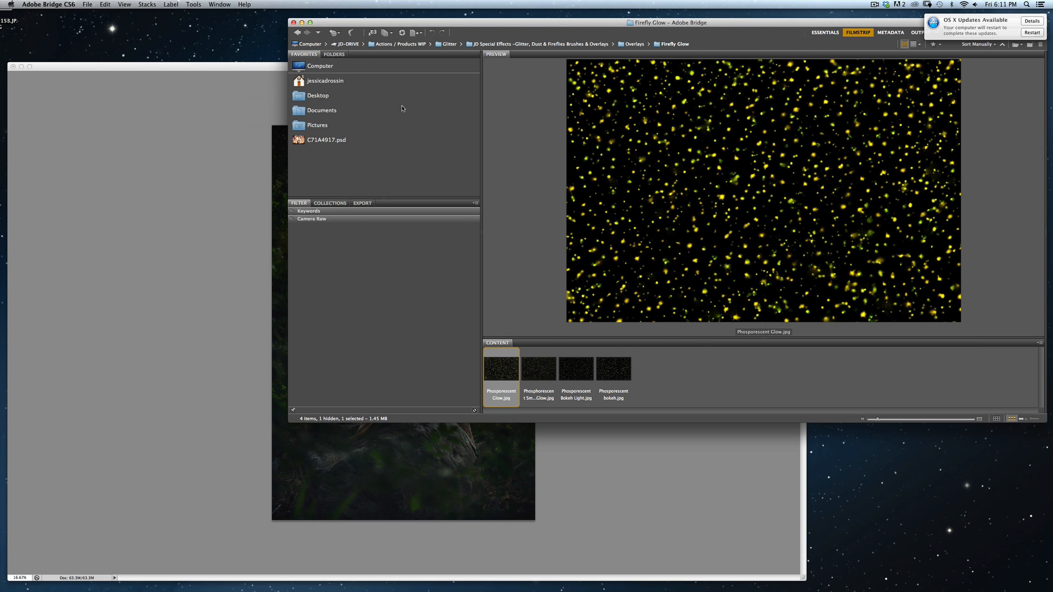
{"action": "left_click", "coordinate": [297, 32]}
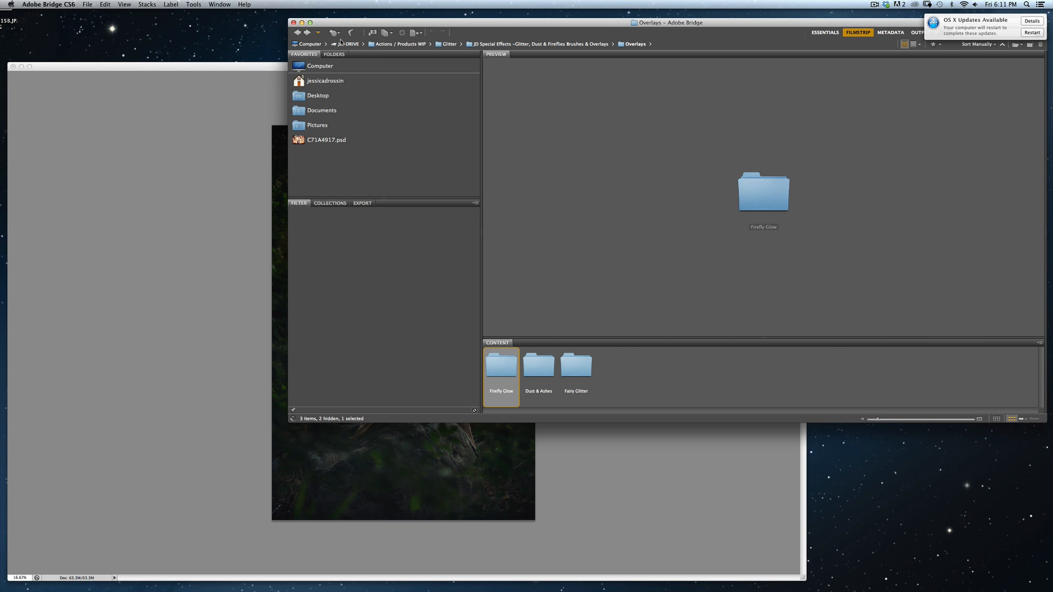
{"action": "double_click", "coordinate": [572, 374]}
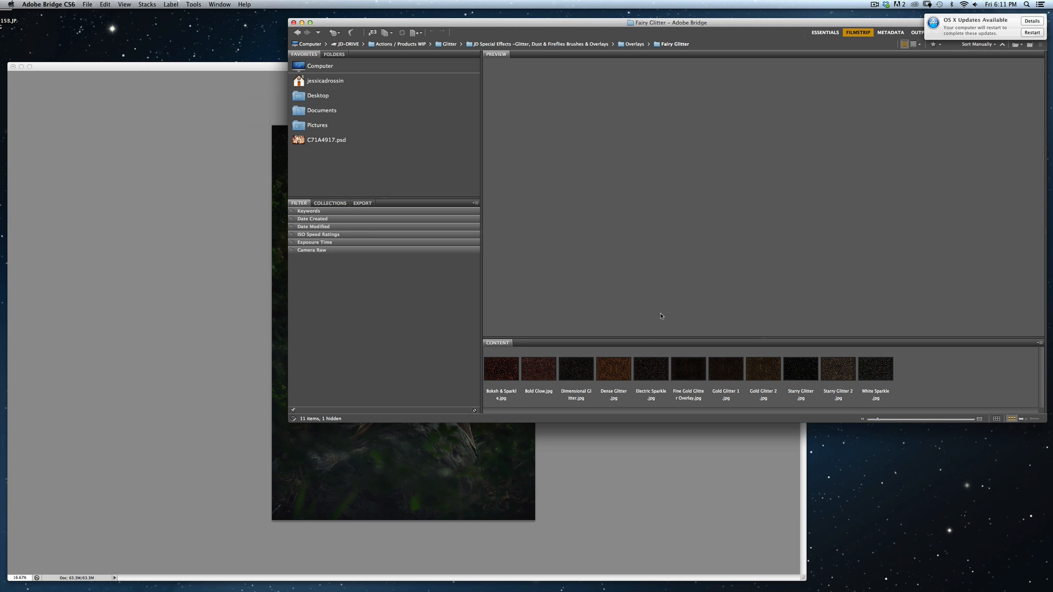
{"action": "left_click", "coordinate": [837, 368]}
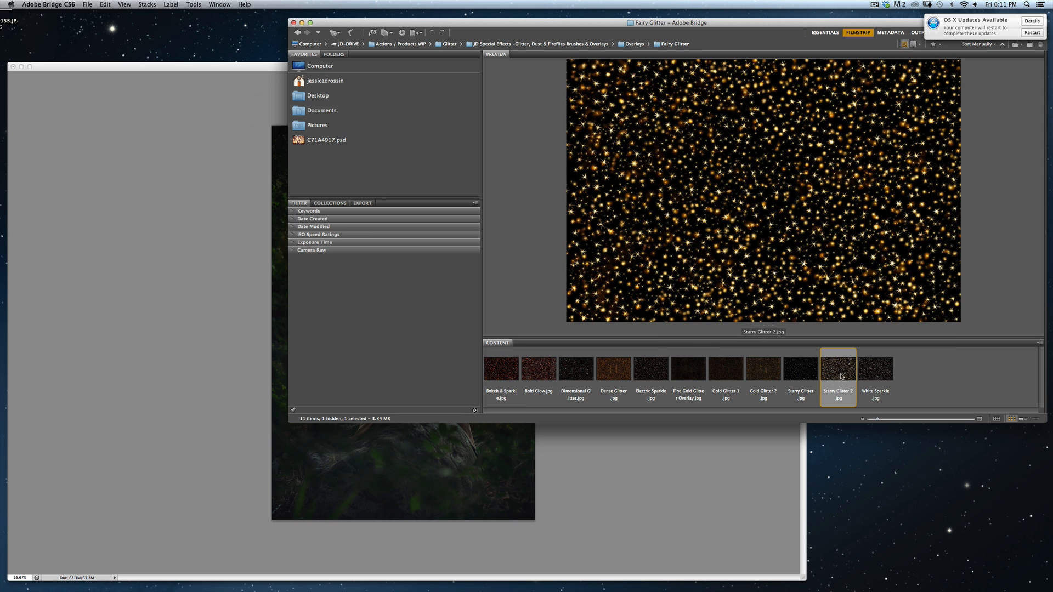
{"action": "left_click_drag", "start_coordinate": [840, 372], "coordinate": [427, 455]}
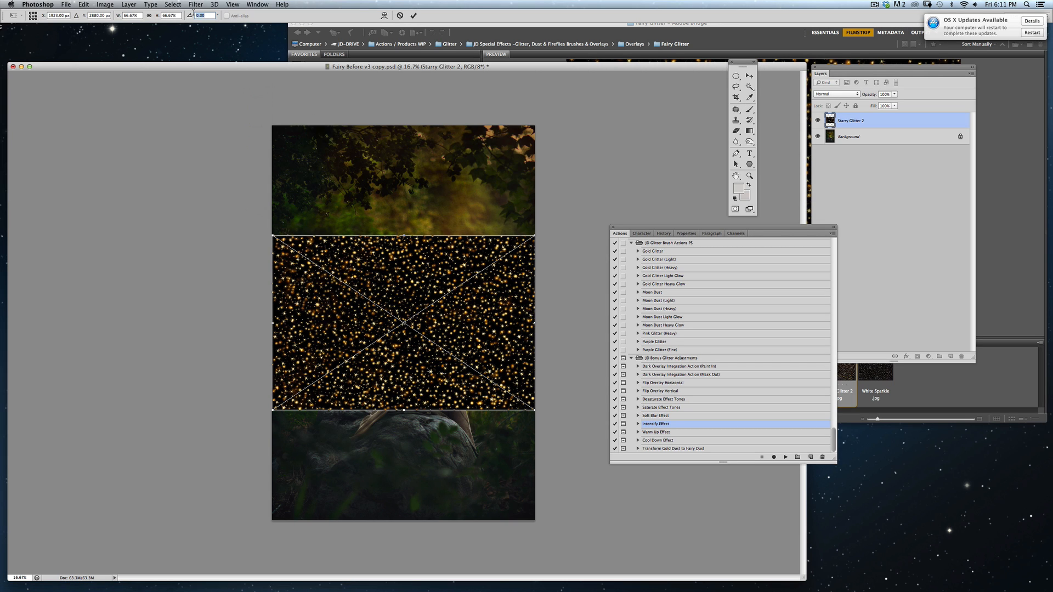
- Rotate the placed Starry Glitter 2 overlay 90 degrees, stretch it to cover the whole photo and commit the placement
{"action": "type", "text": "90"}
{"action": "key", "text": "Return"}
{"action": "type", "text": "90"}
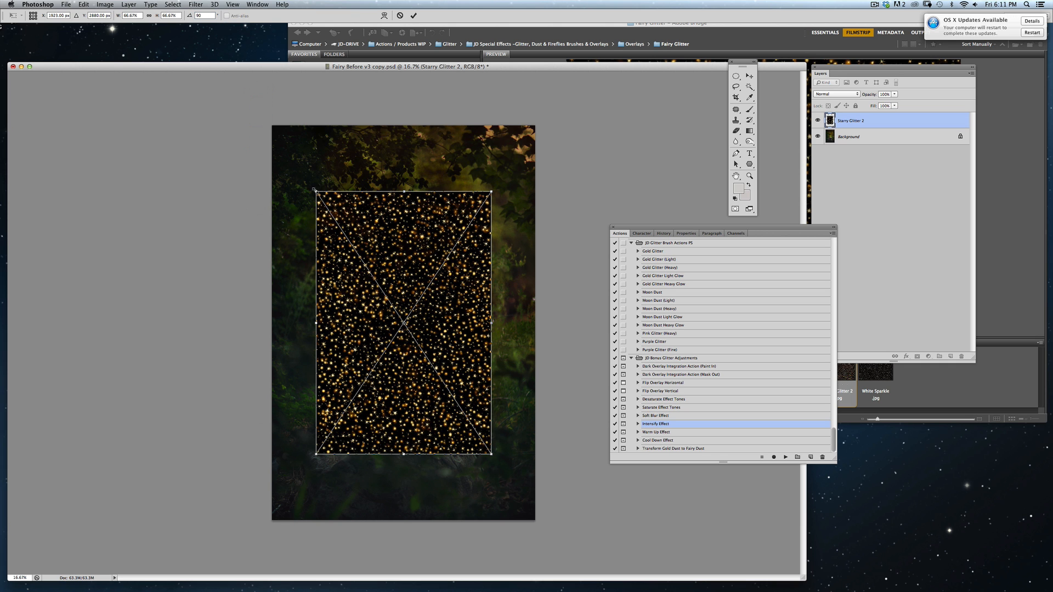
{"action": "left_click_drag", "start_coordinate": [315, 190], "coordinate": [272, 126]}
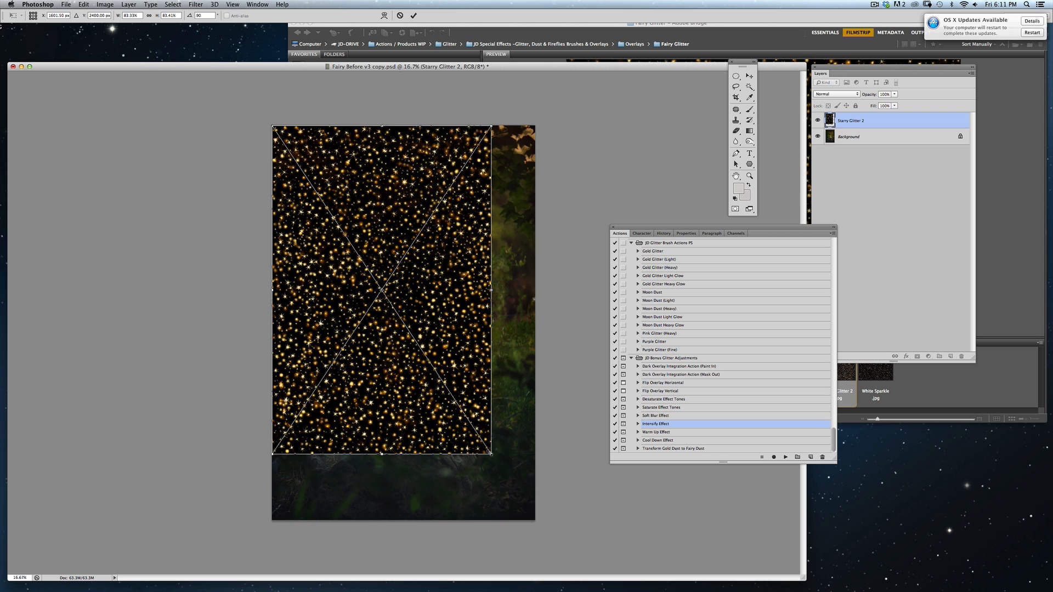
{"action": "left_click_drag", "start_coordinate": [491, 454], "coordinate": [535, 520]}
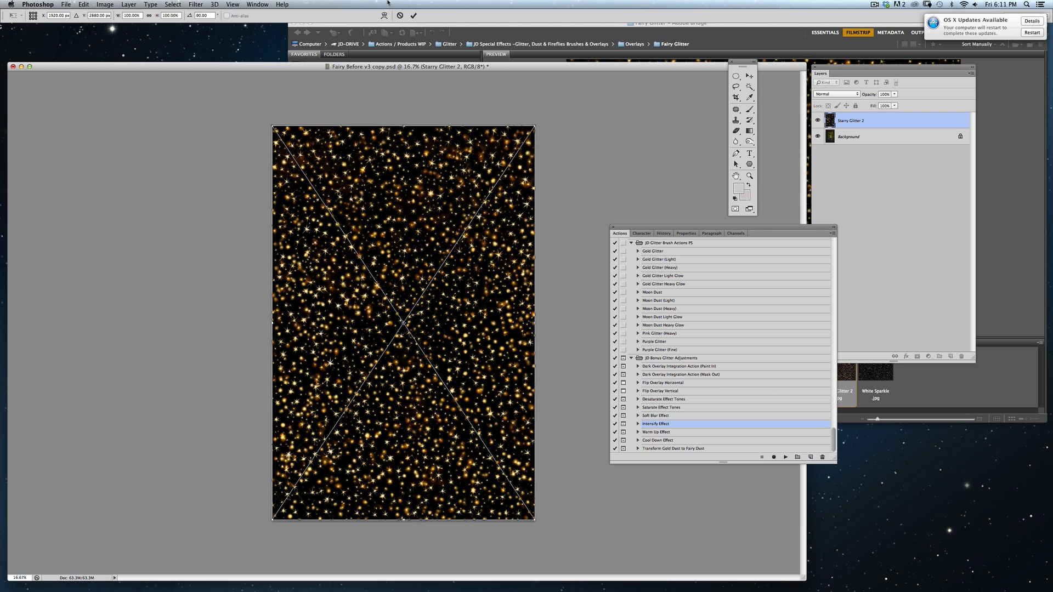
{"action": "left_click", "coordinate": [412, 16]}
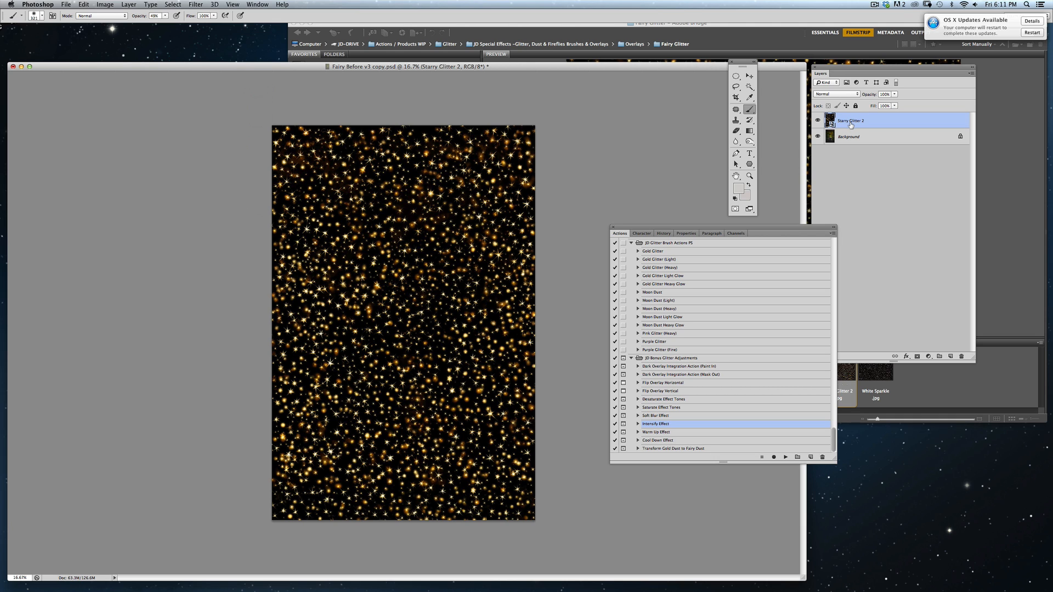
- Rasterize the placed Starry Glitter 2 smart object into a regular layer
{"action": "left_click", "coordinate": [129, 5]}
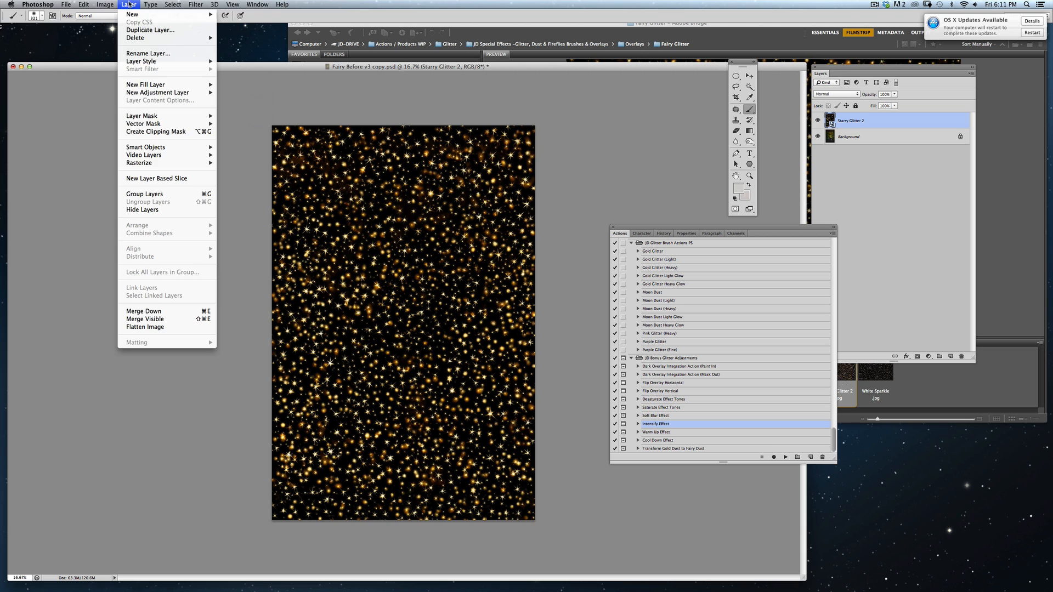
{"action": "mouse_move", "coordinate": [149, 164]}
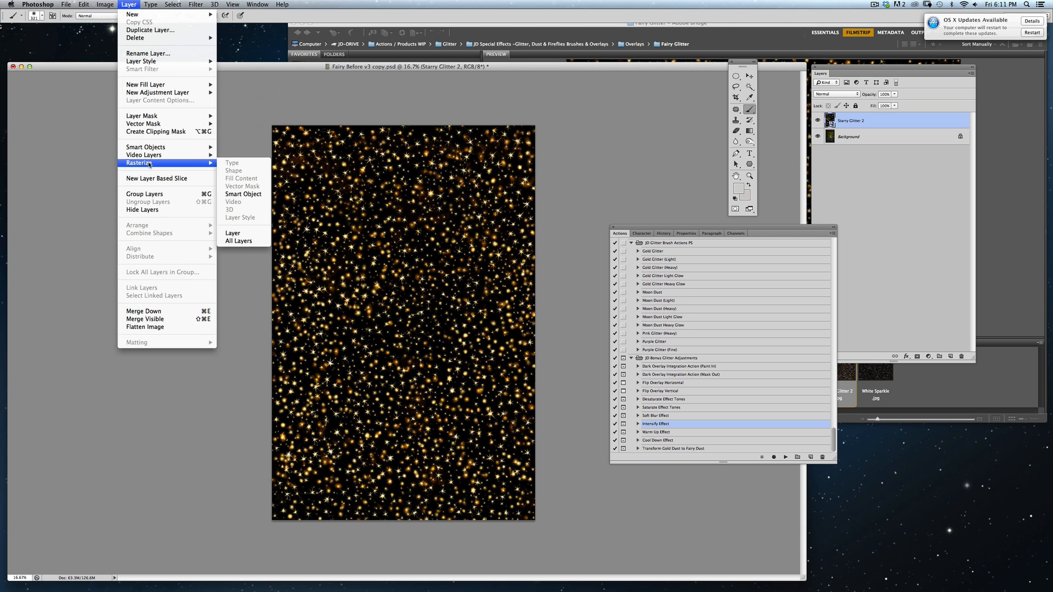
{"action": "left_click", "coordinate": [235, 193]}
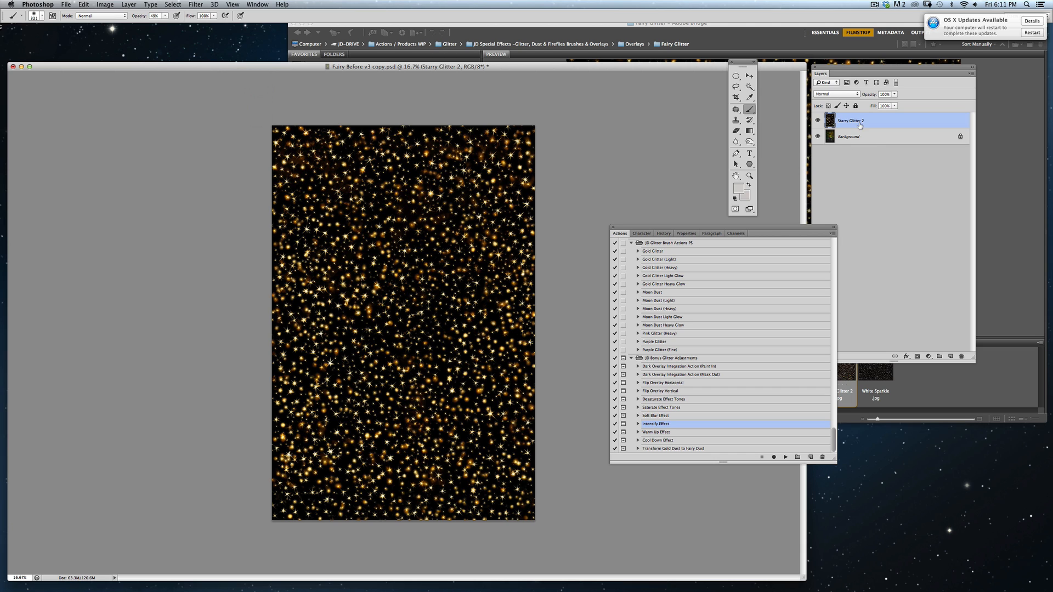
- Add a black layer mask to the Starry Glitter 2 layer and set its blend mode to Lighten
{"action": "left_click", "coordinate": [917, 357]}
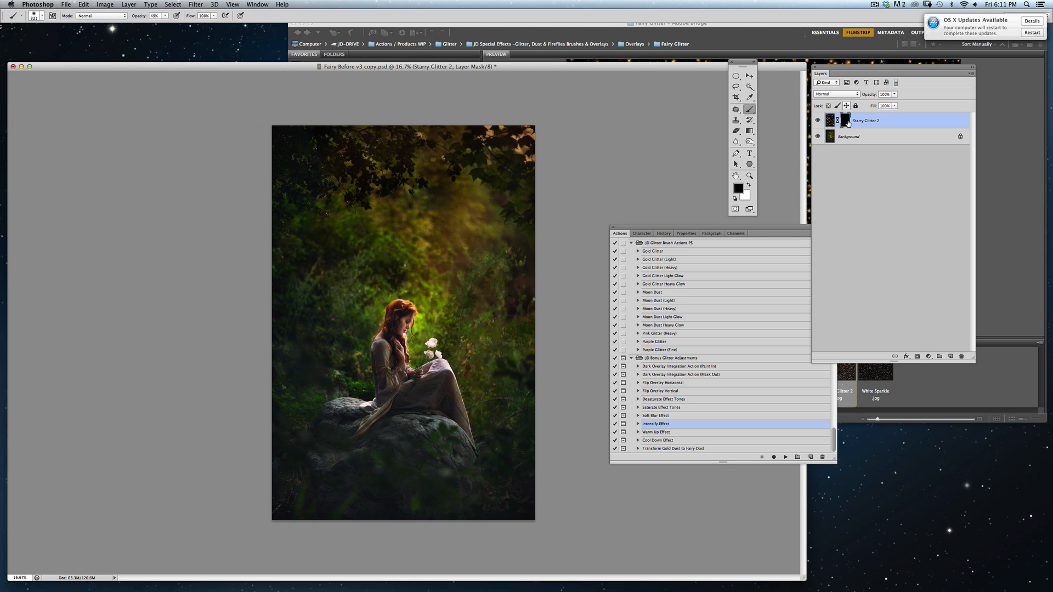
{"action": "left_click", "coordinate": [835, 94]}
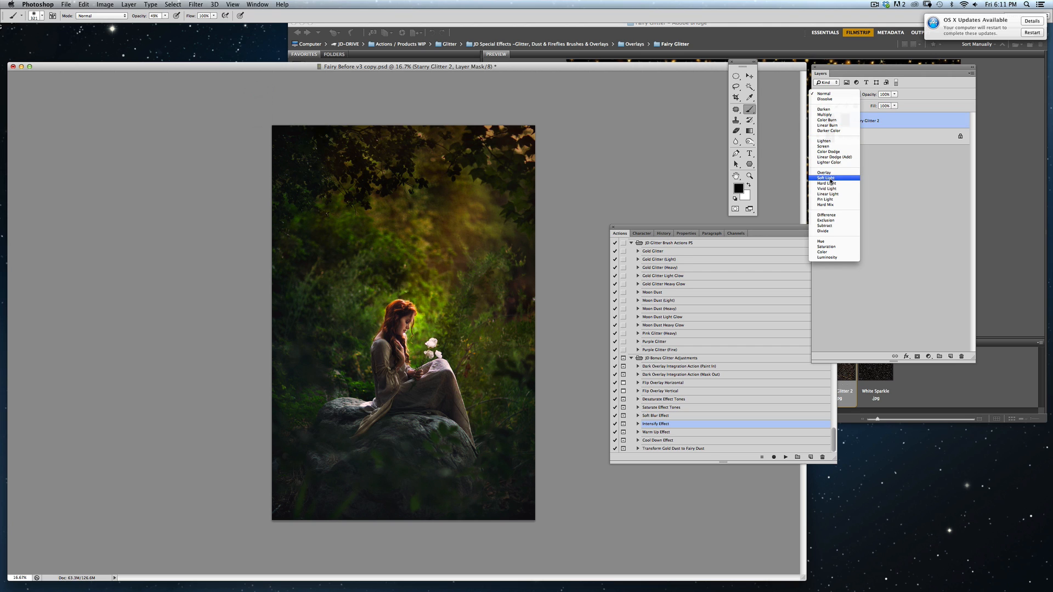
{"action": "left_click", "coordinate": [837, 142]}
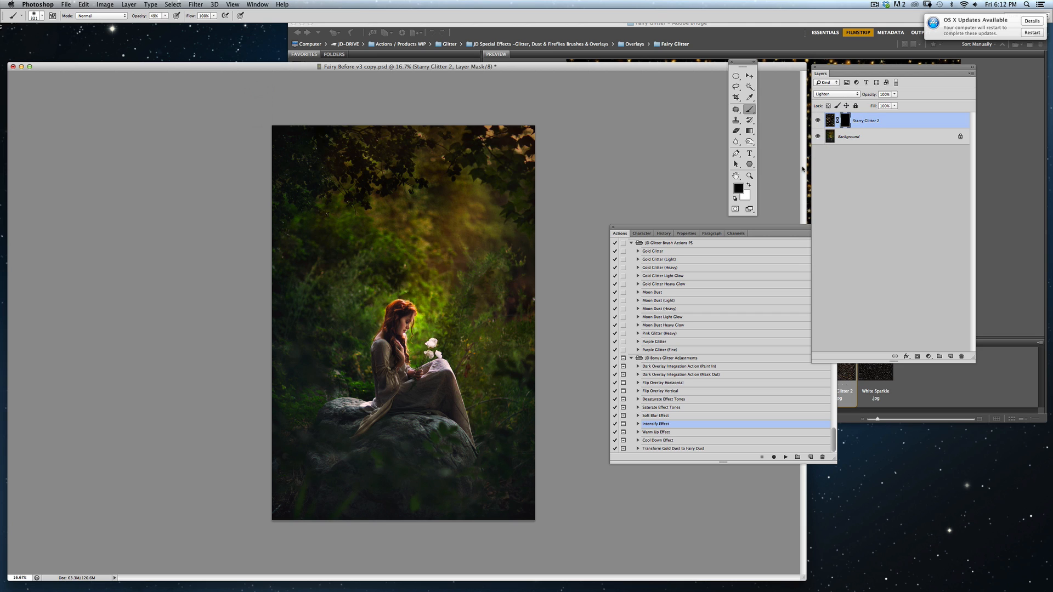
- Paint white on the Starry Glitter 2 mask around the fairy and rock with a 117 px brush at 100% opacity
{"action": "left_click", "coordinate": [749, 186]}
{"action": "left_click", "coordinate": [164, 17]}
{"action": "left_click_drag", "start_coordinate": [166, 25], "coordinate": [193, 24]}
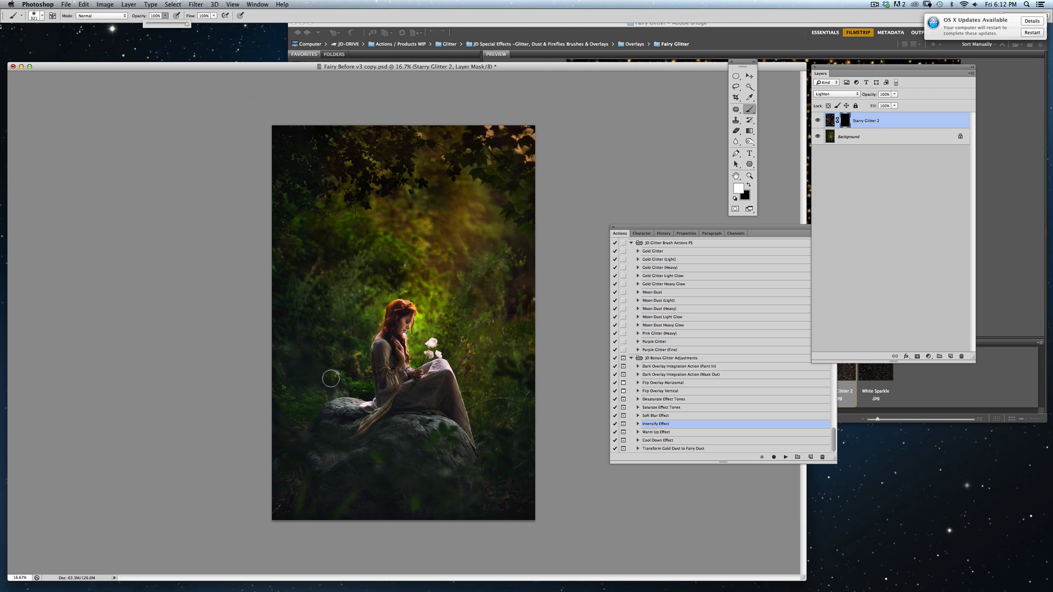
{"action": "left_click", "coordinate": [42, 16]}
{"action": "left_click_drag", "start_coordinate": [64, 41], "coordinate": [56, 41]}
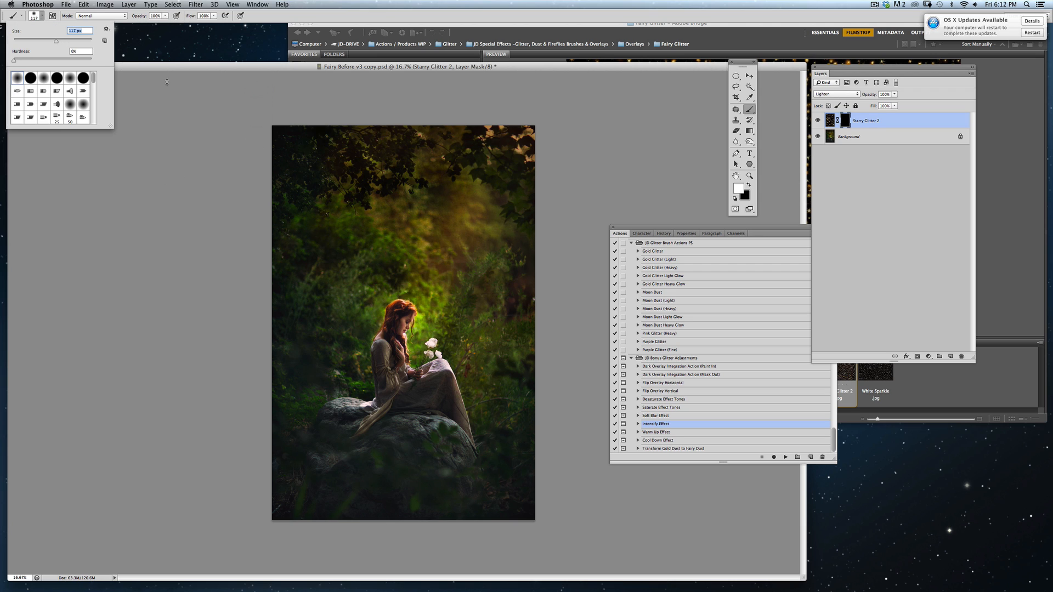
{"action": "mouse_move", "coordinate": [328, 365]}
{"action": "left_mouse_down"}
{"action": "mouse_move", "coordinate": [301, 329]}
{"action": "mouse_move", "coordinate": [318, 346]}
{"action": "mouse_move", "coordinate": [330, 311]}
{"action": "mouse_move", "coordinate": [288, 309]}
{"action": "mouse_move", "coordinate": [356, 425]}
{"action": "mouse_move", "coordinate": [316, 407]}
{"action": "mouse_move", "coordinate": [338, 426]}
{"action": "mouse_move", "coordinate": [293, 439]}
{"action": "mouse_move", "coordinate": [333, 487]}
{"action": "mouse_move", "coordinate": [458, 459]}
{"action": "mouse_move", "coordinate": [442, 489]}
{"action": "mouse_move", "coordinate": [460, 489]}
{"action": "mouse_move", "coordinate": [507, 469]}
{"action": "mouse_move", "coordinate": [493, 427]}
{"action": "mouse_move", "coordinate": [516, 404]}
{"action": "mouse_move", "coordinate": [506, 367]}
{"action": "left_mouse_up"}
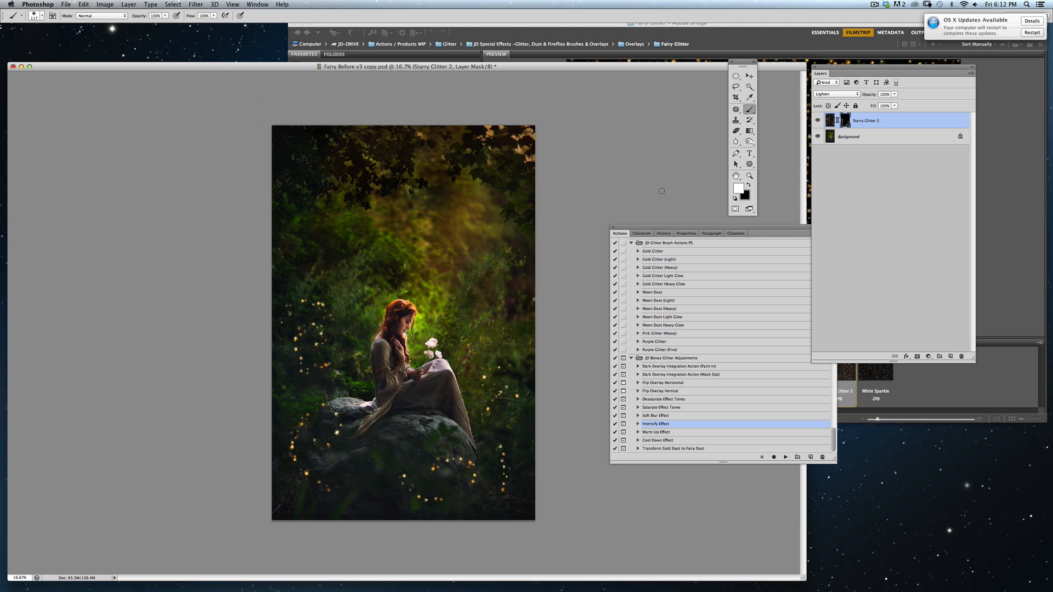
- Run the Transform Gold Dust to Fairy Dust action on the Starry Glitter 2 layer's image rather than its mask
{"action": "left_click", "coordinate": [672, 449]}
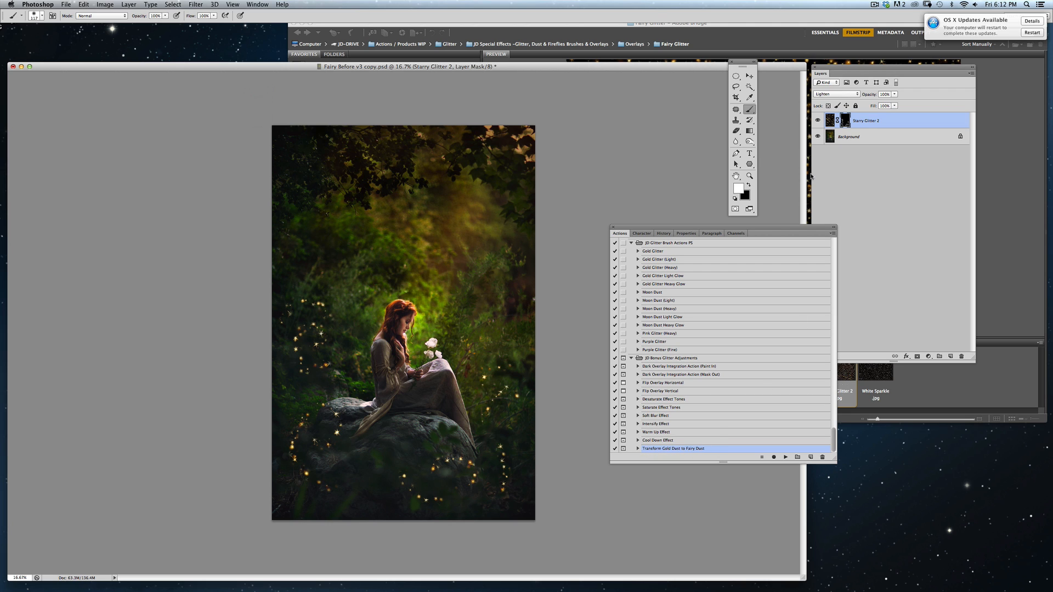
{"action": "left_click", "coordinate": [830, 120]}
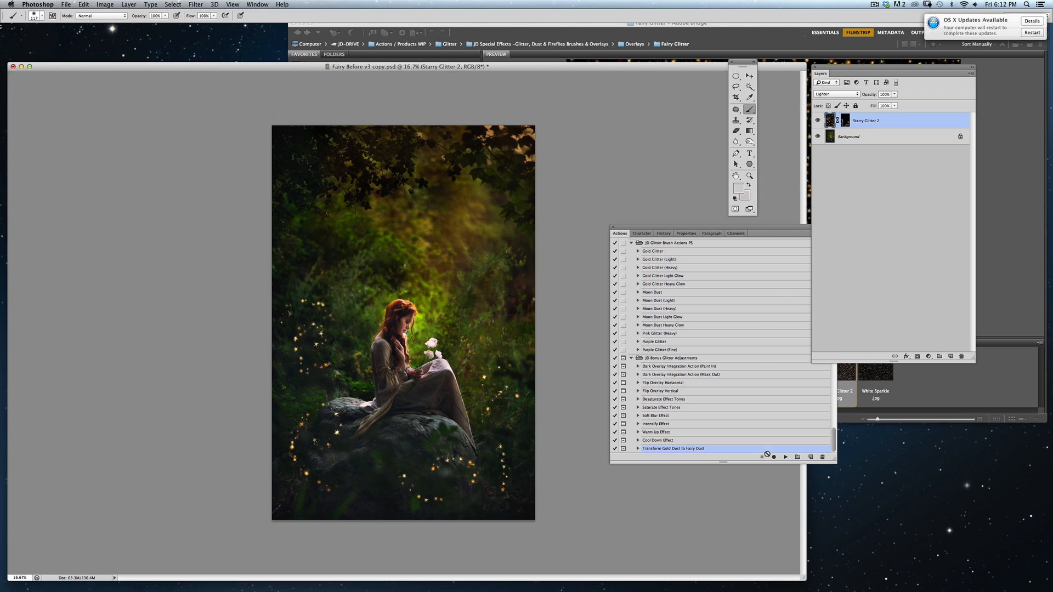
{"action": "left_click", "coordinate": [785, 457]}
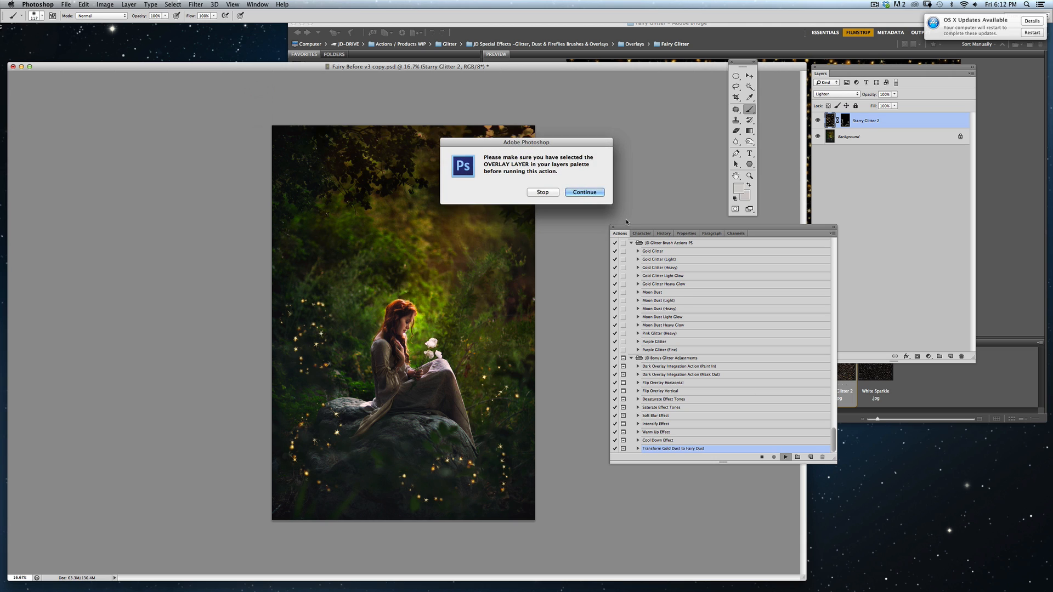
{"action": "left_click", "coordinate": [587, 191]}
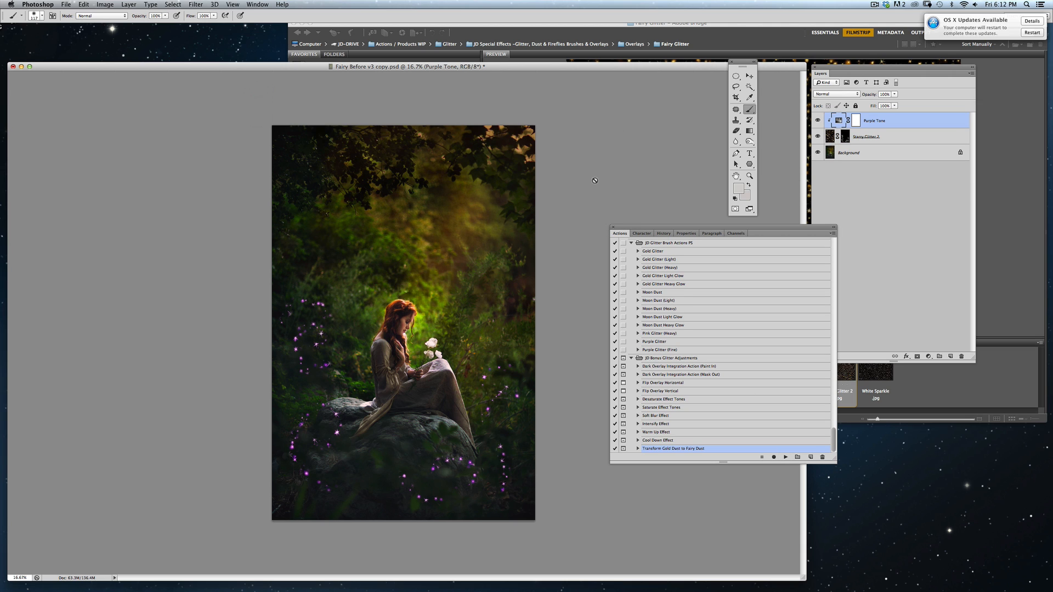